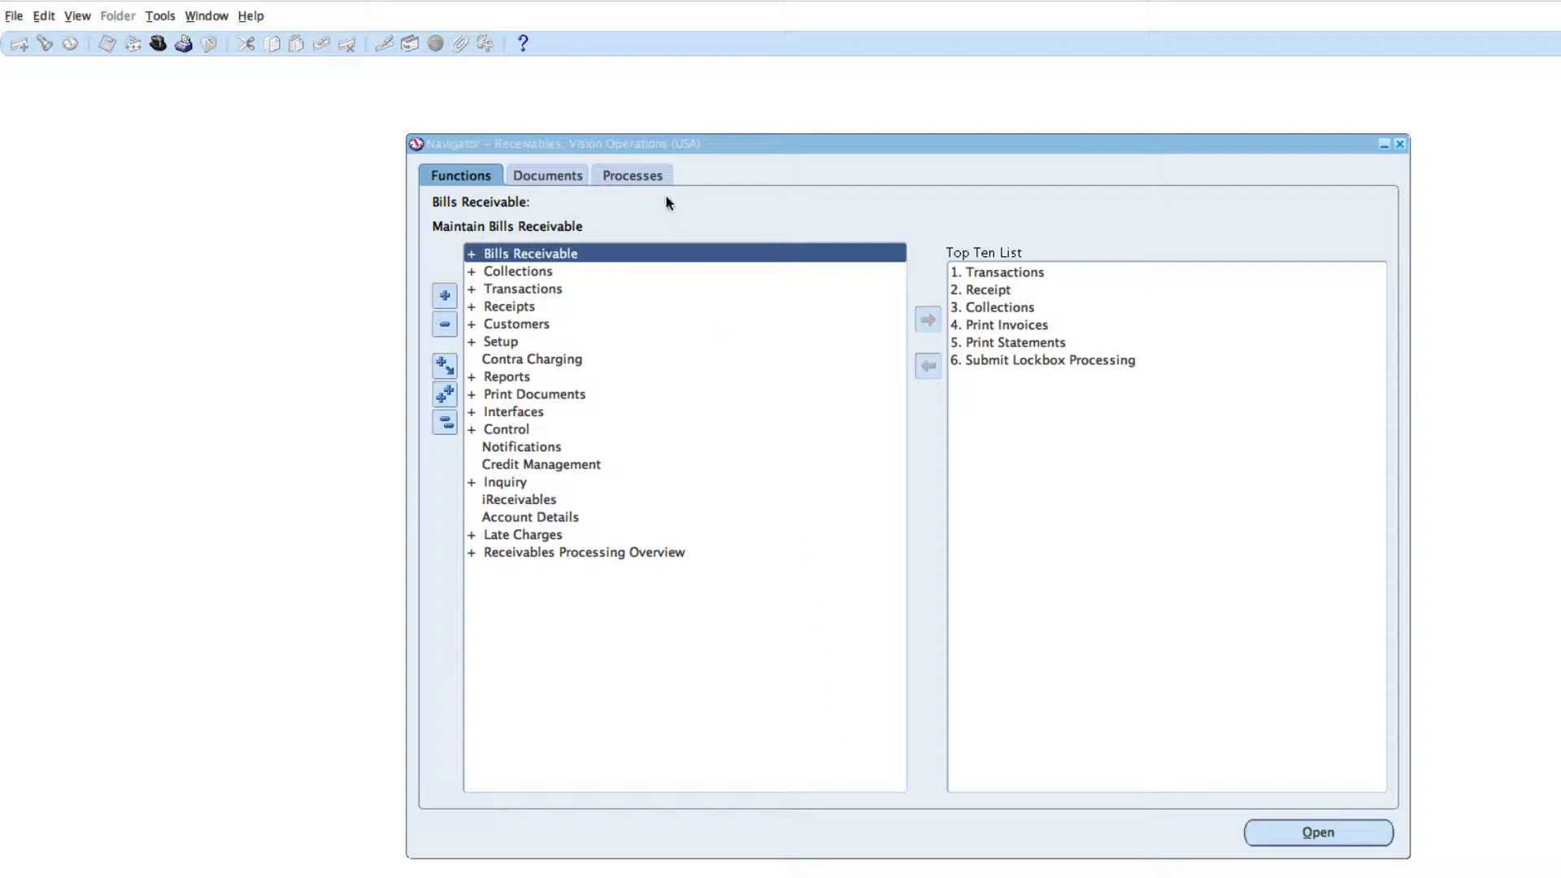
Open the Transactions form from the Transactions functions and set the new invoice's source to Manual
left_click(649, 147)
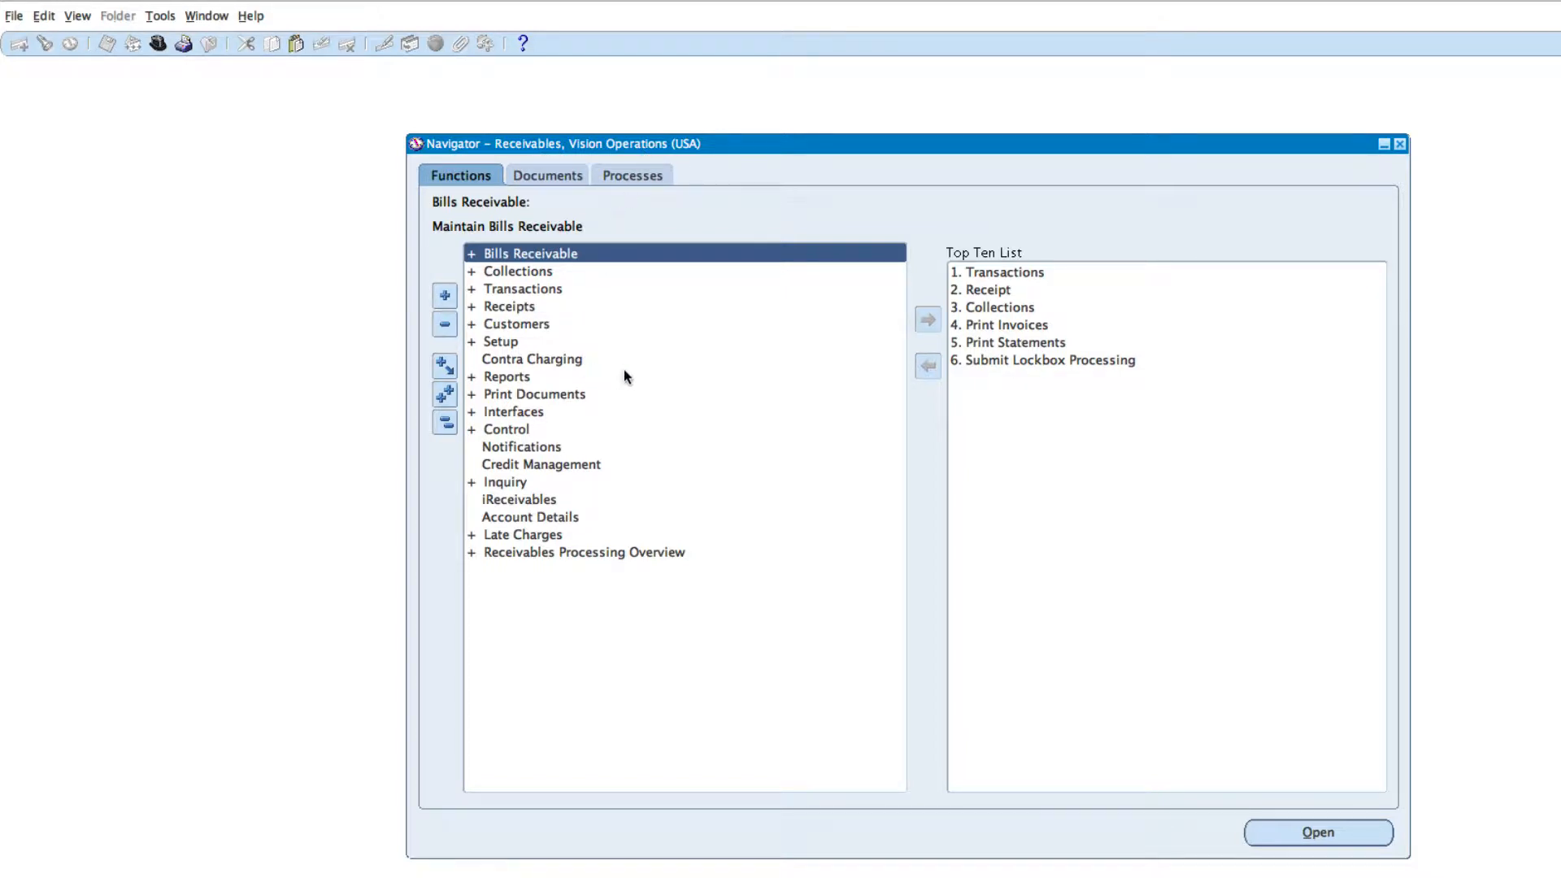
double_click(506, 291)
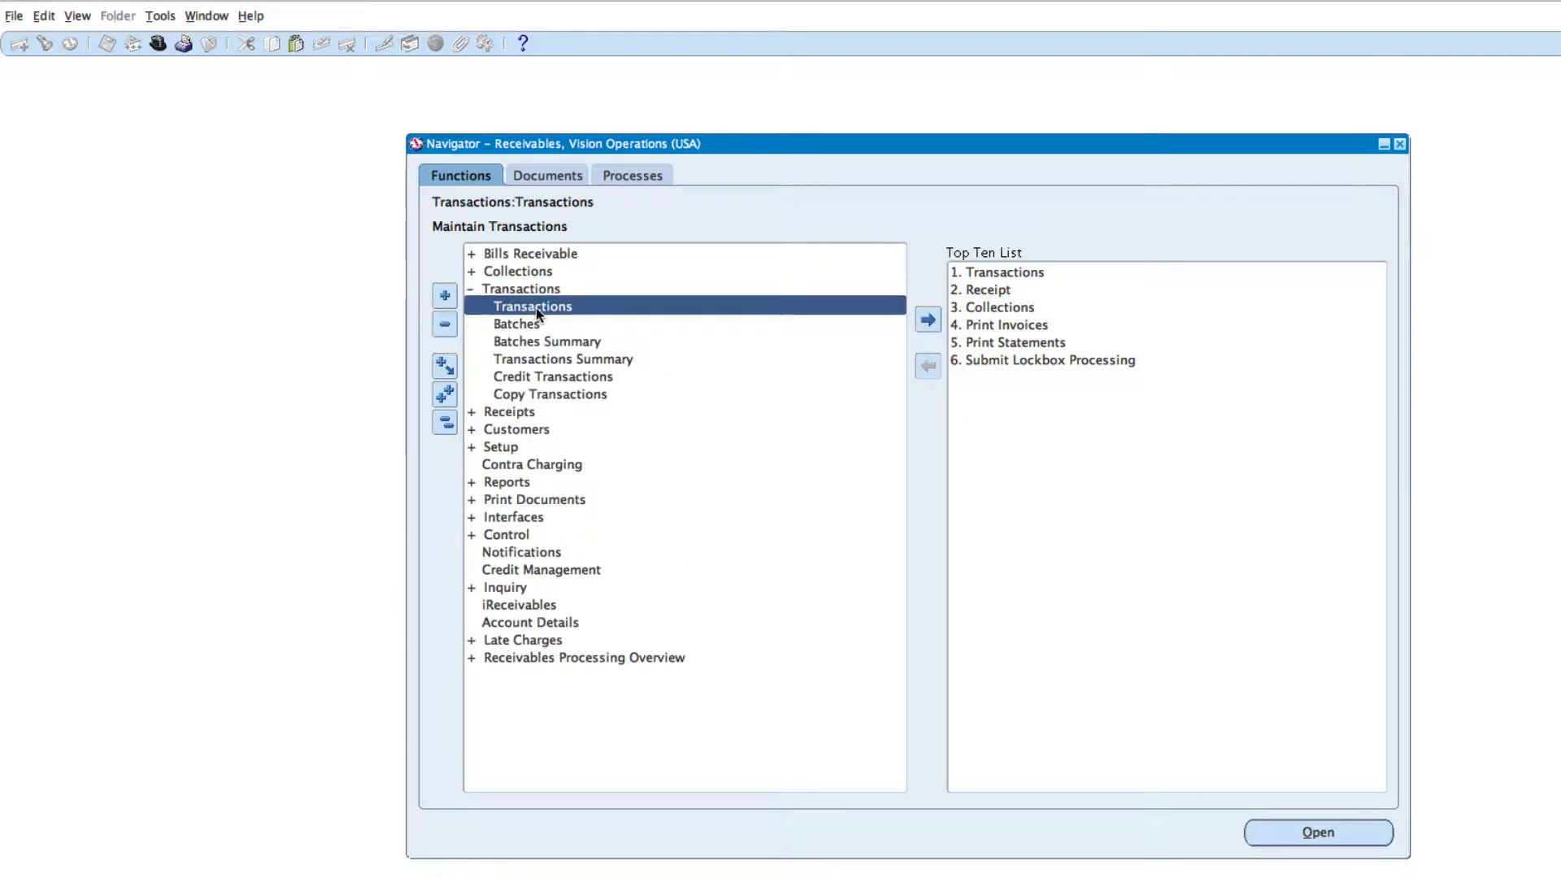
double_click(535, 307)
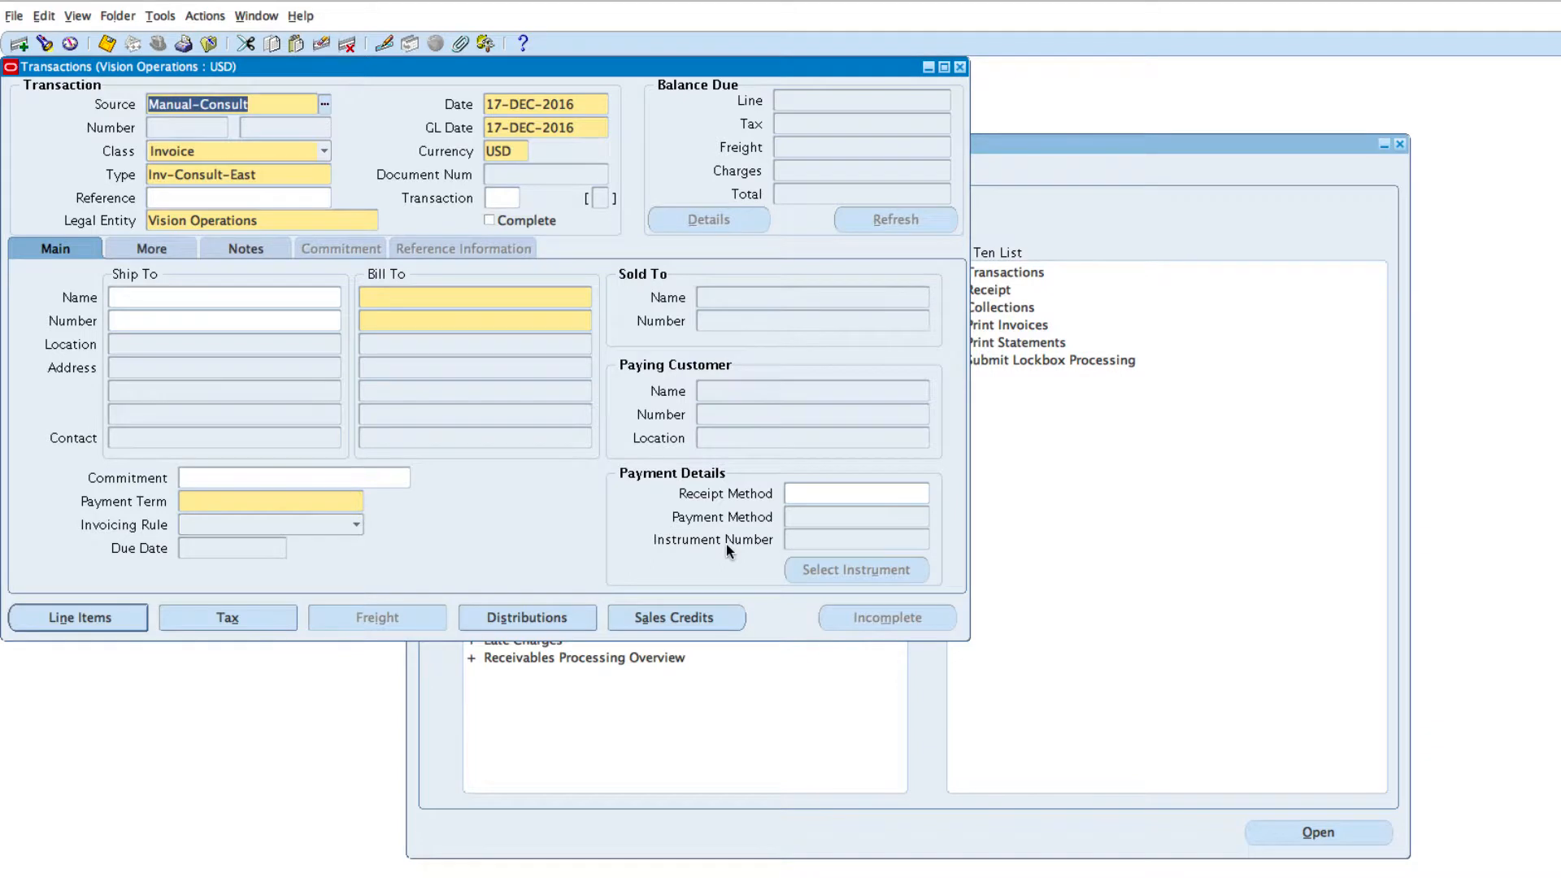
left_click(326, 110)
left_click(412, 475)
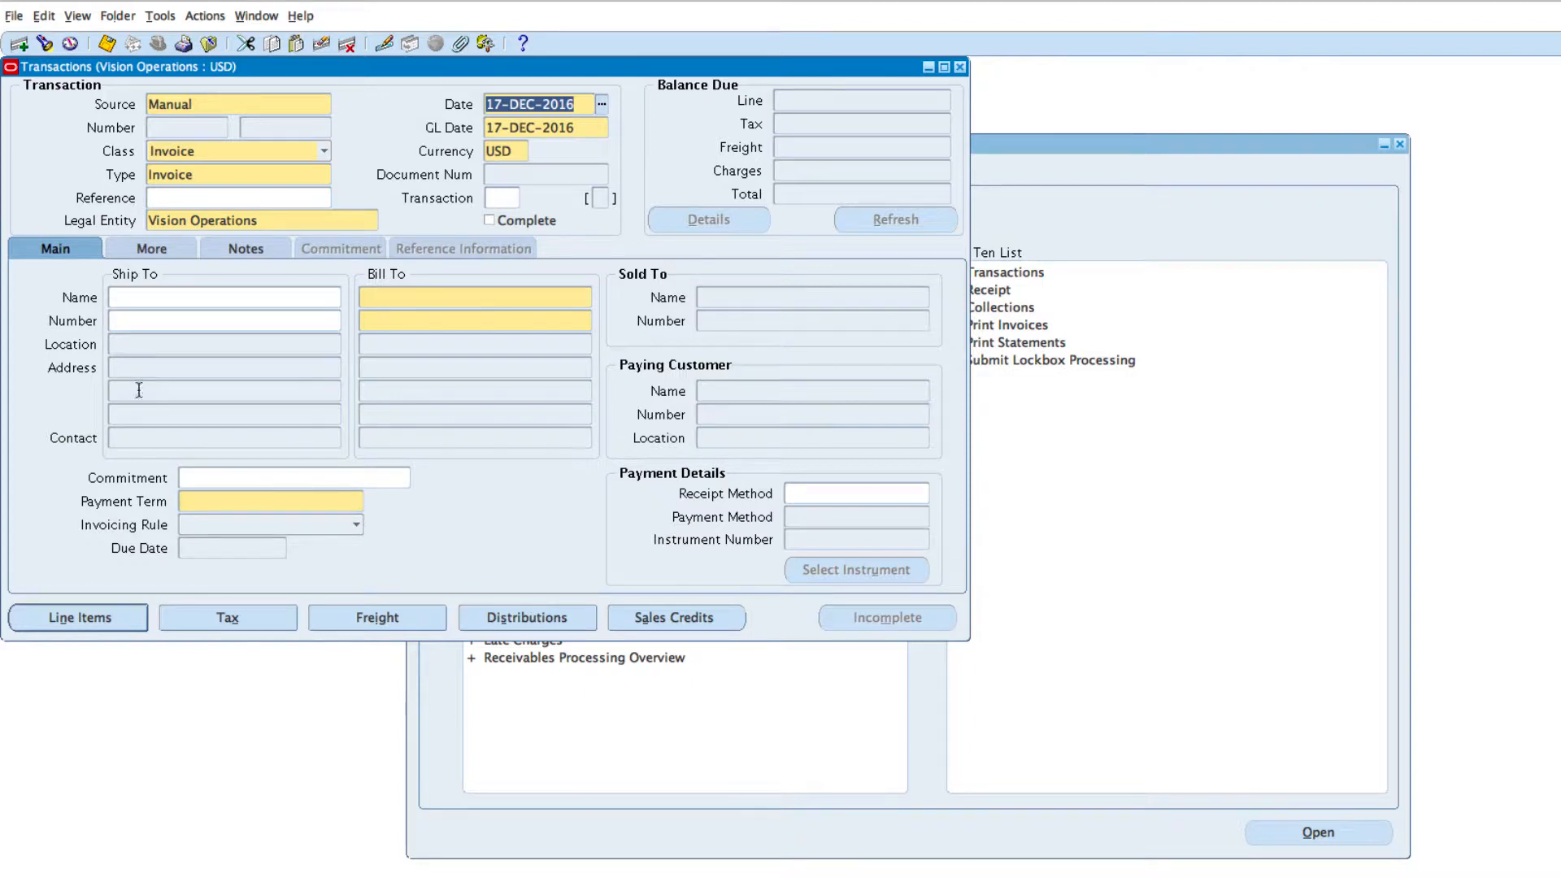
Set the Ship To customer to MY BIG CITY and go through the Bill To fields
left_click(243, 298)
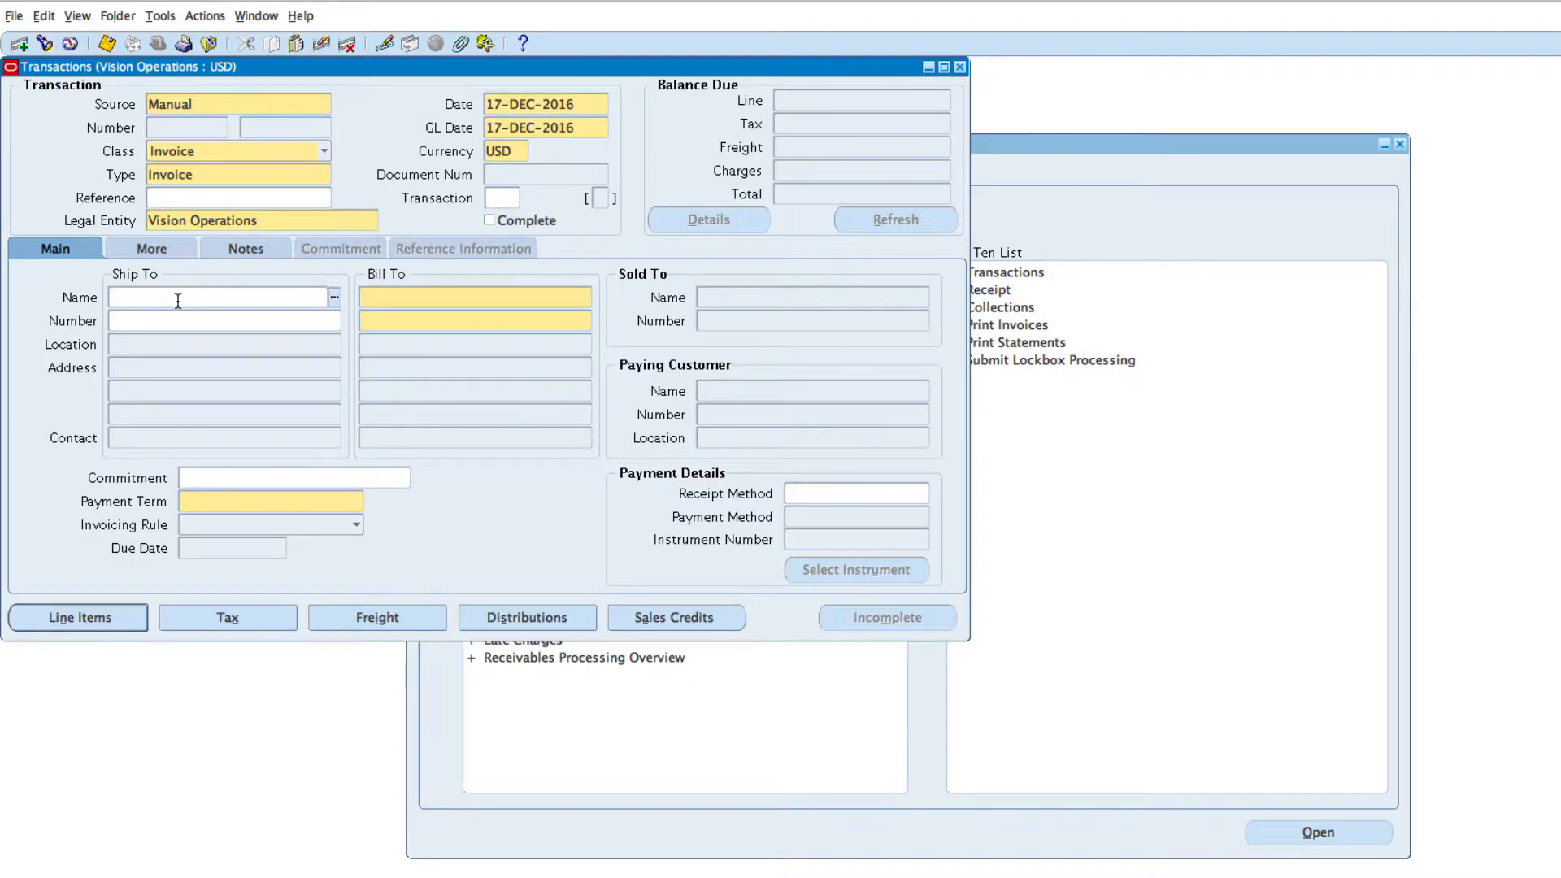
type("MY B")
key("Tab")
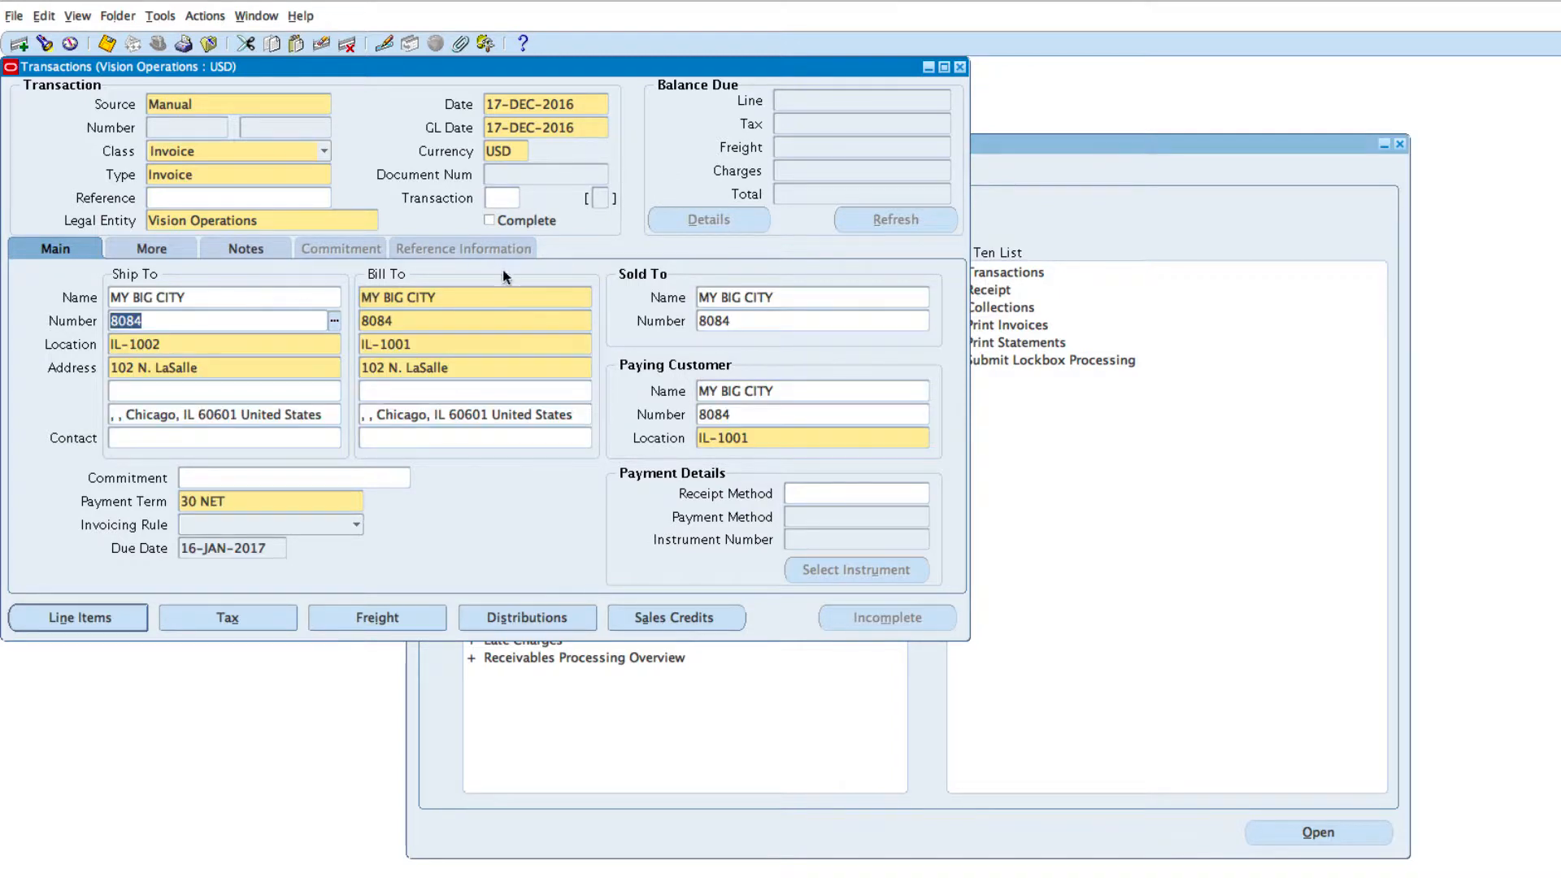
left_click(457, 294)
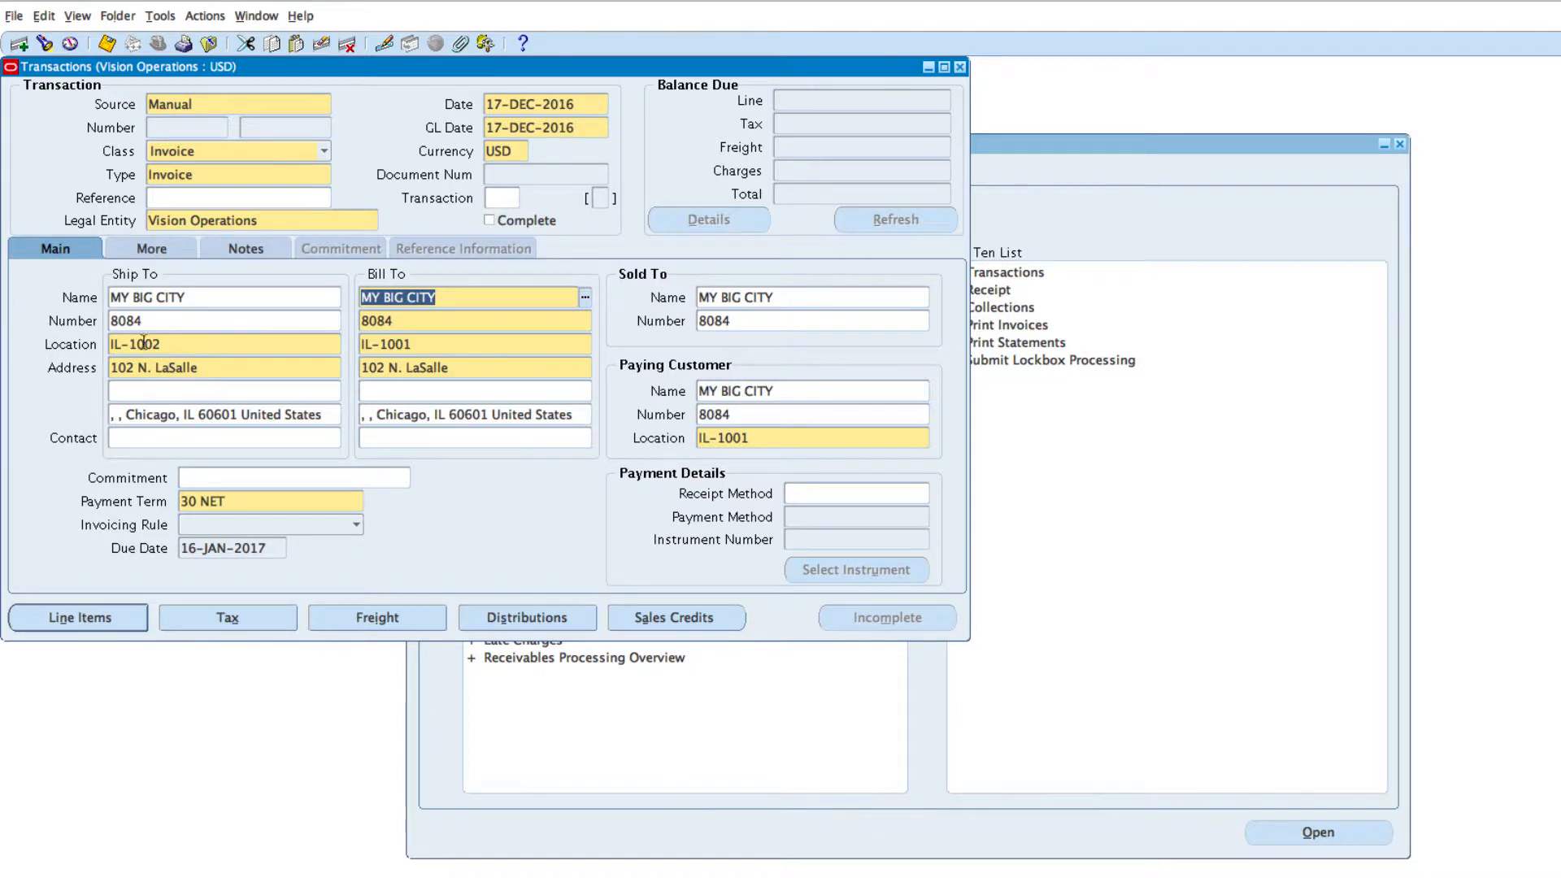
key("Tab")
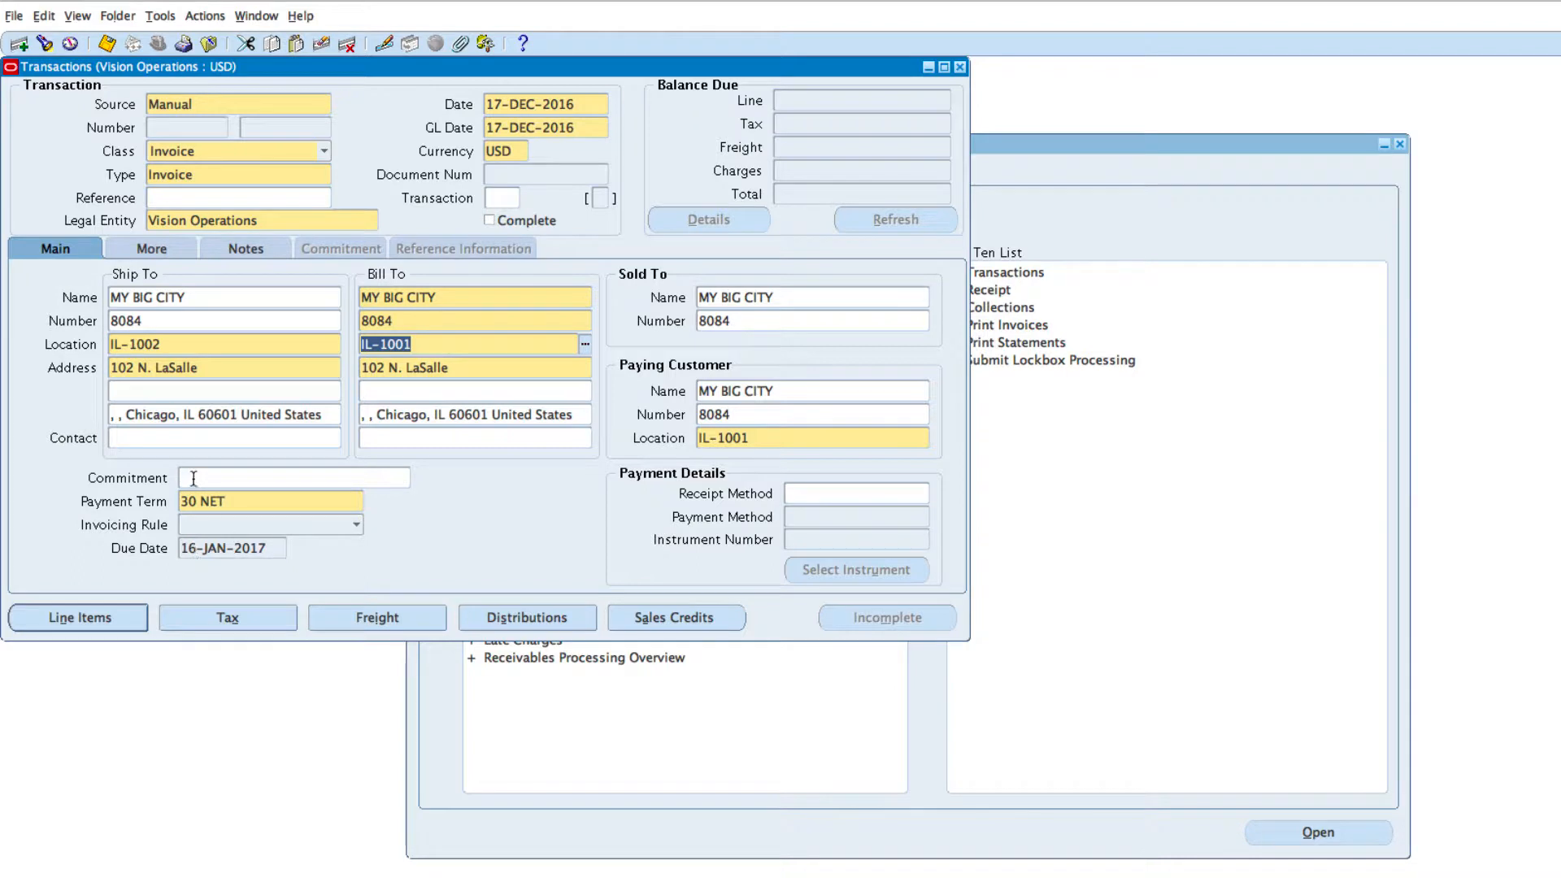
Review the list of available receipt methods without choosing one
left_click(801, 493)
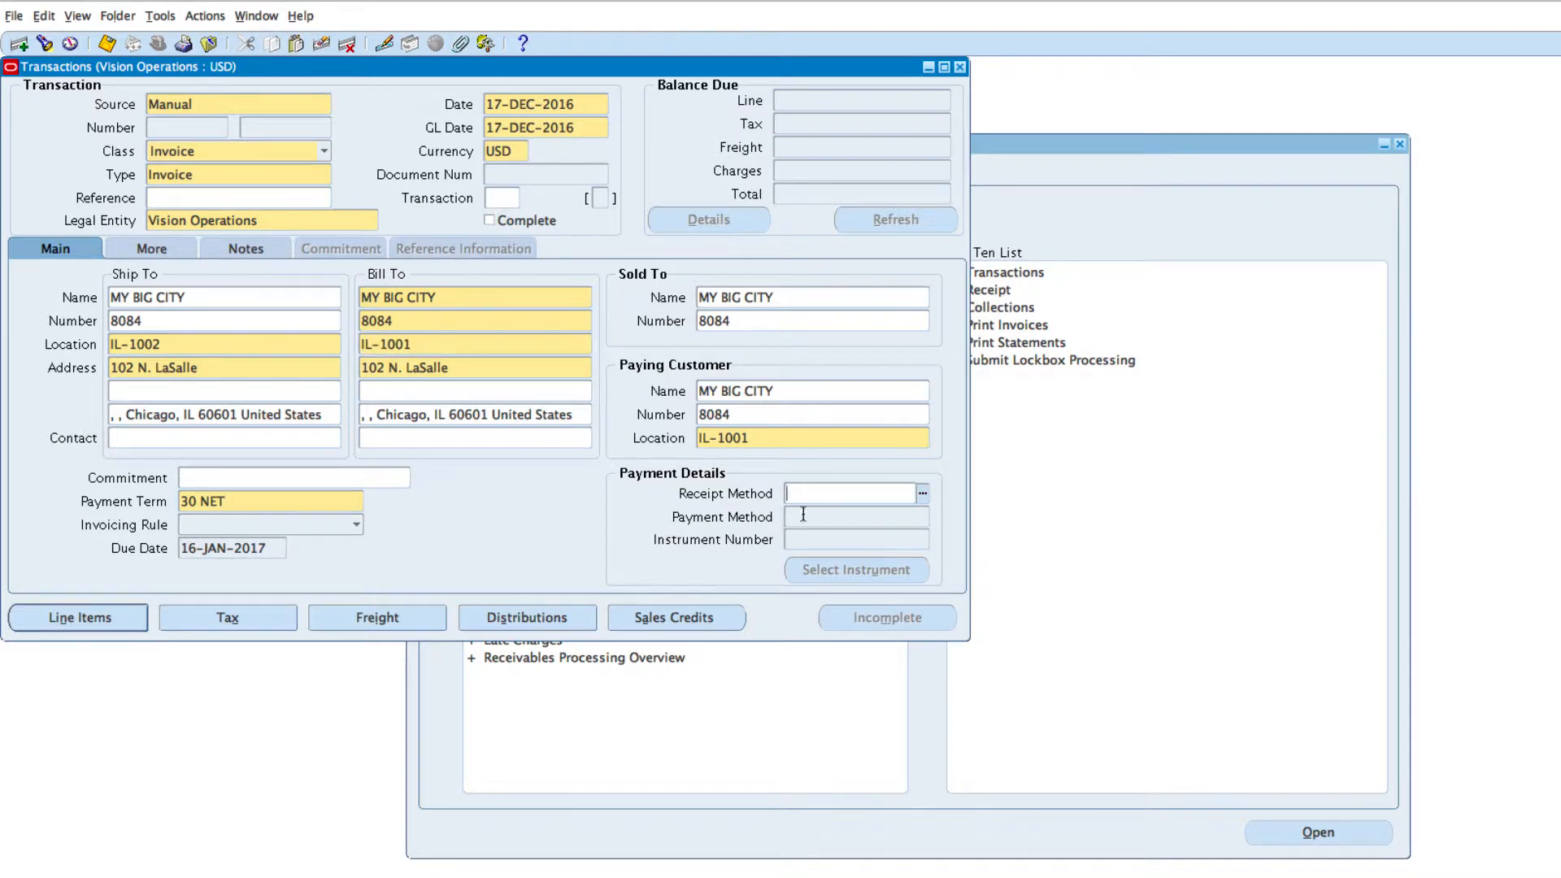
left_click(922, 495)
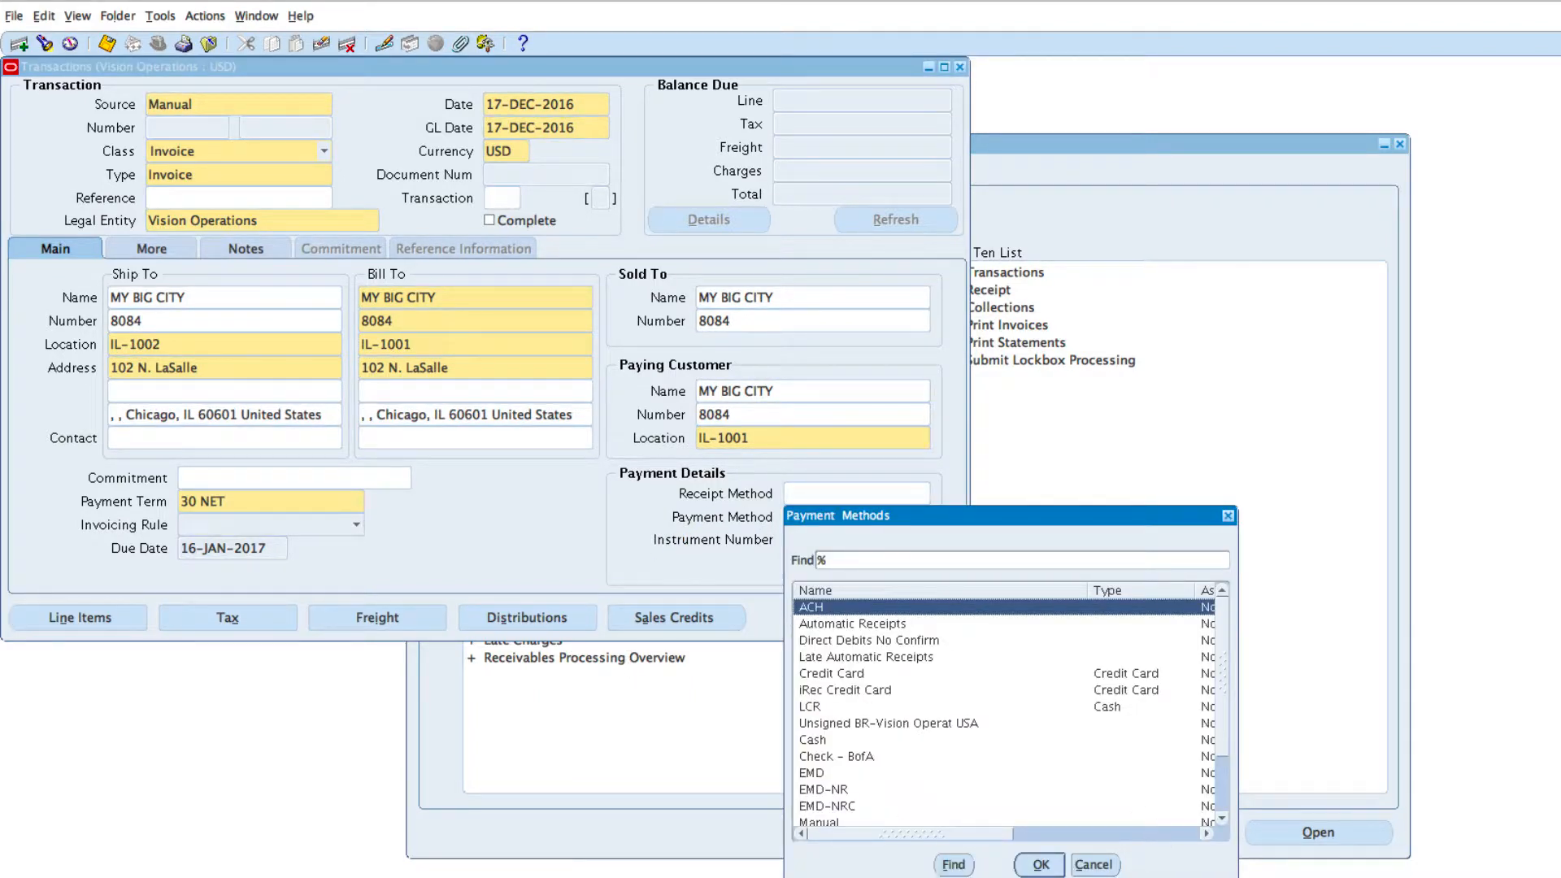
left_click(1093, 864)
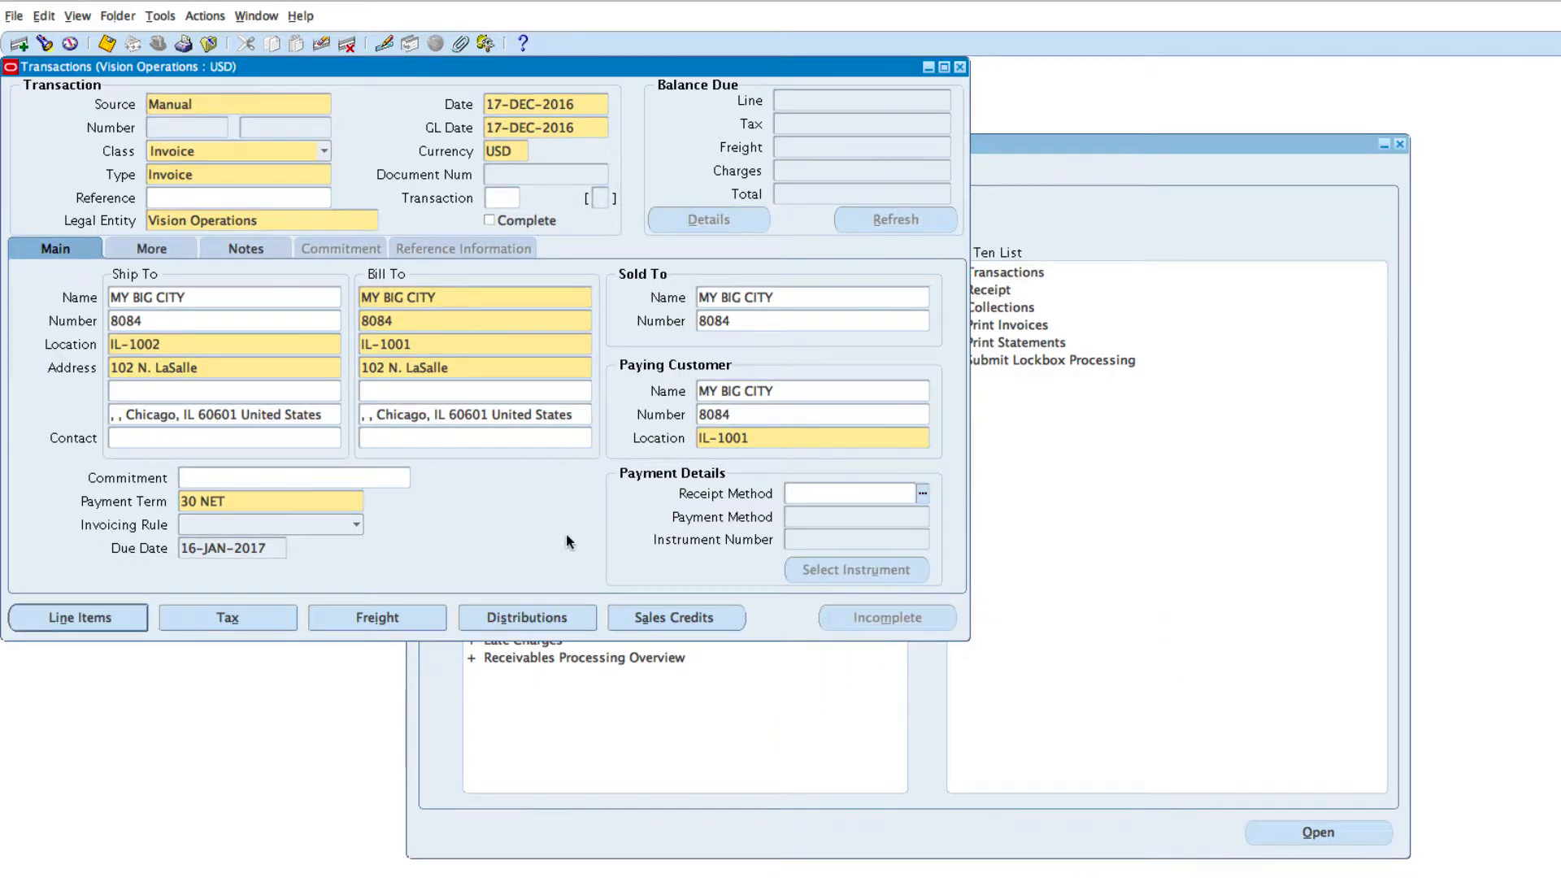
Enter the invoice's first line with item CS03755, a quantity of 10 and a unit price of 1500
left_click(67, 622)
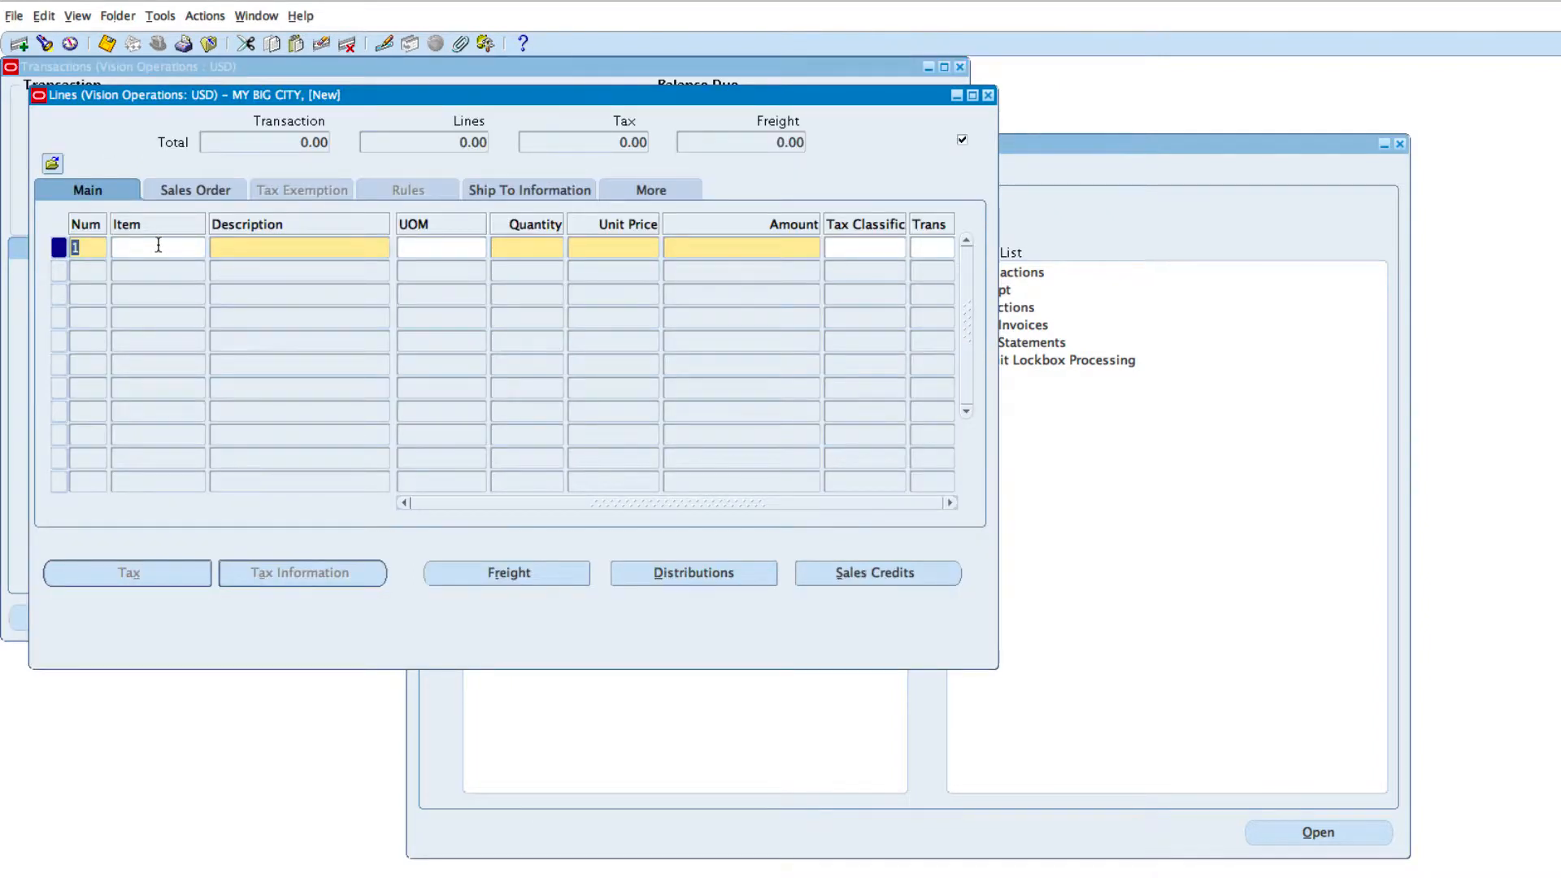
left_click(159, 246)
type("CS")
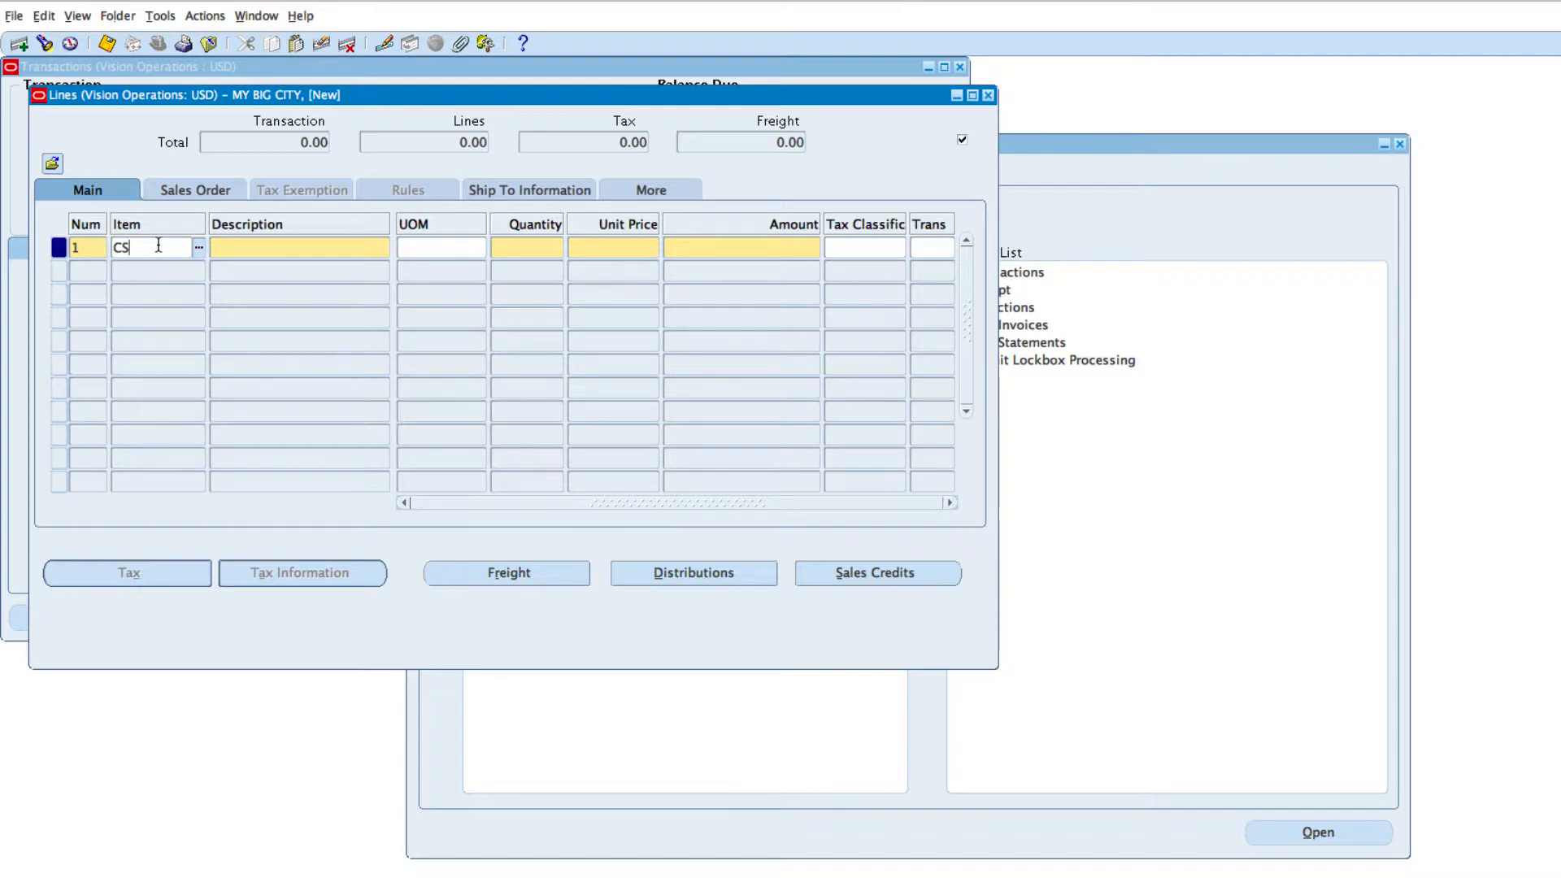
type("03755")
key("Tab")
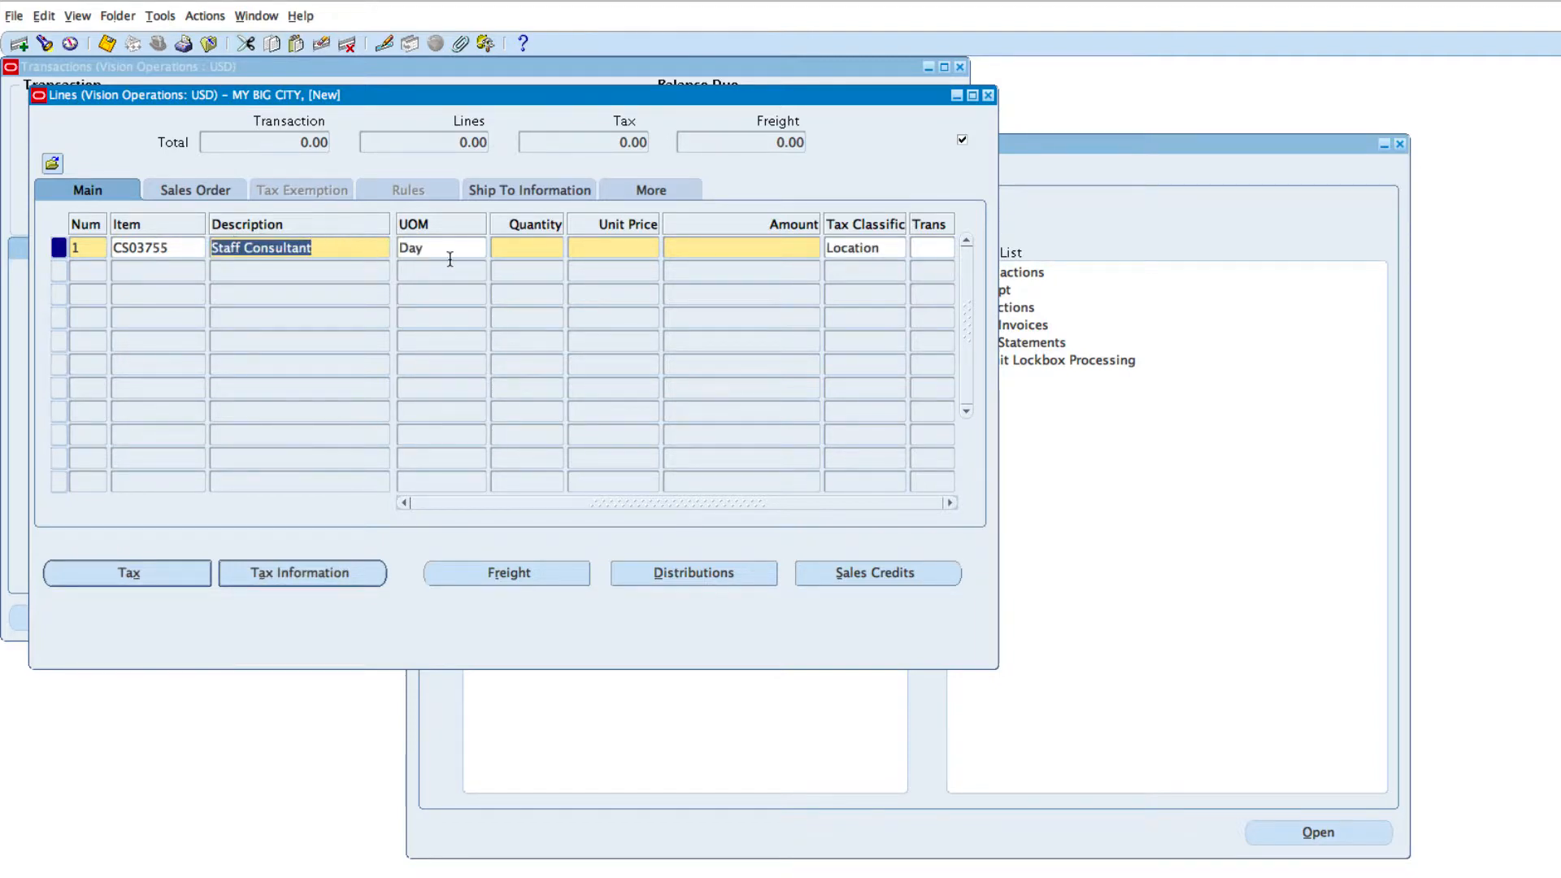
left_click(527, 247)
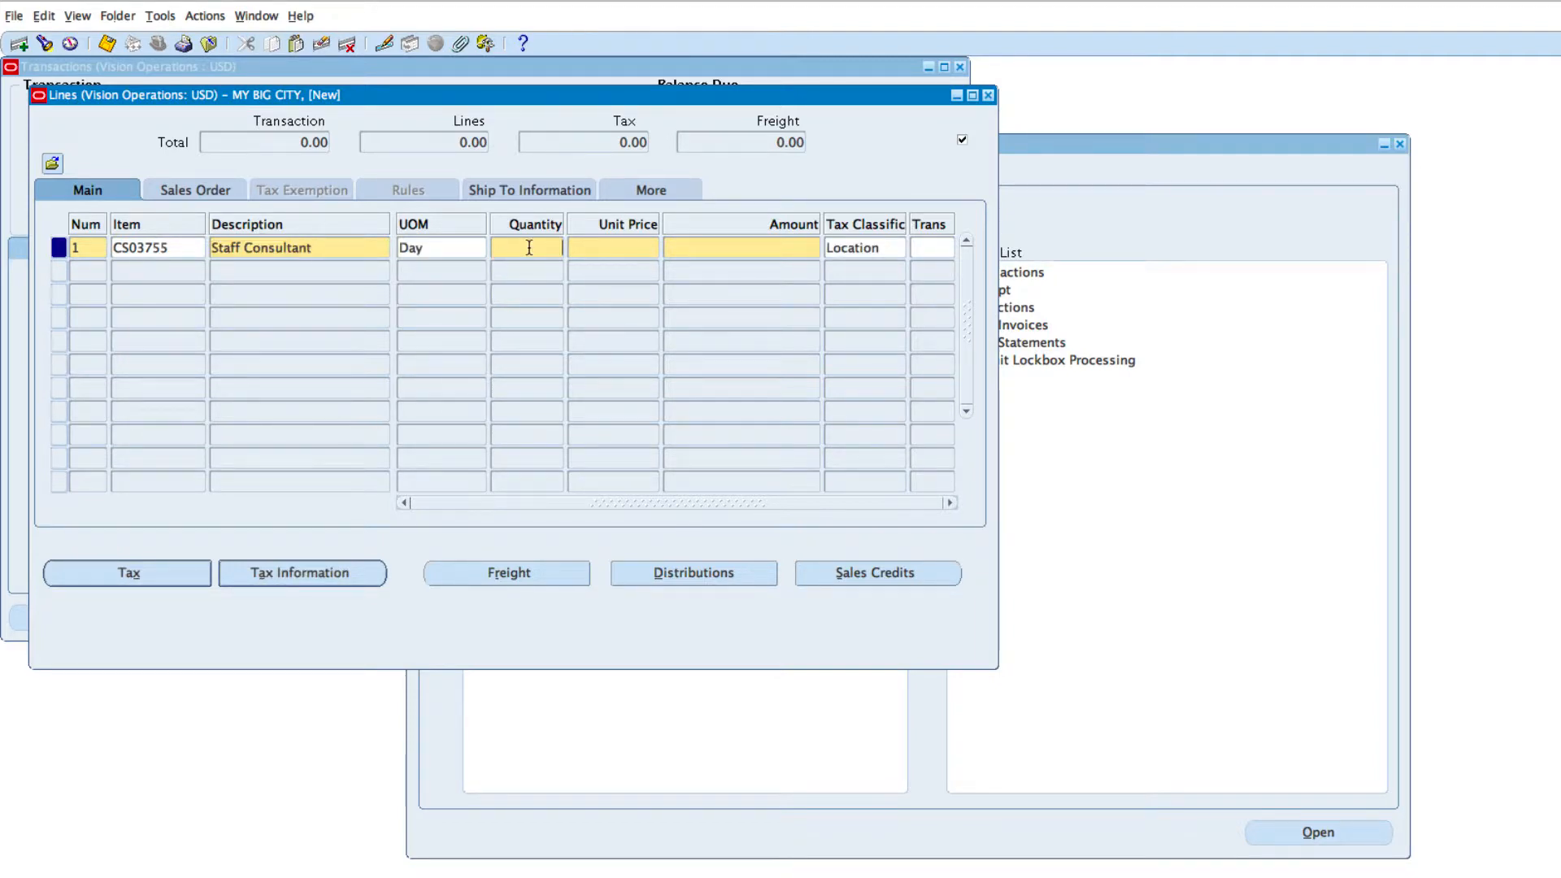
type("10")
key("Tab")
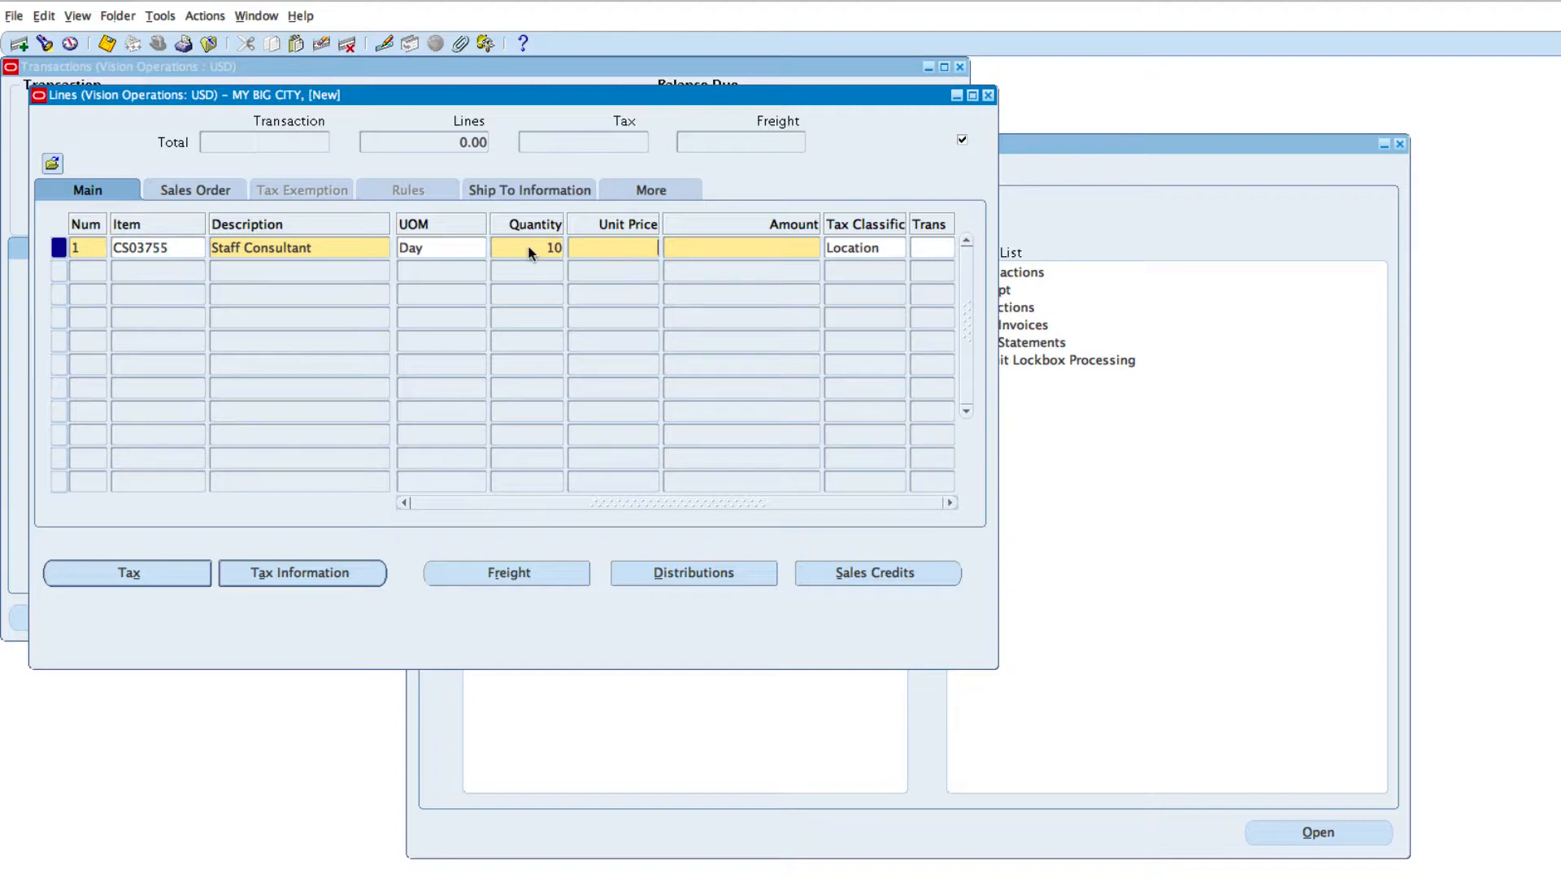
type("1500")
key("Tab")
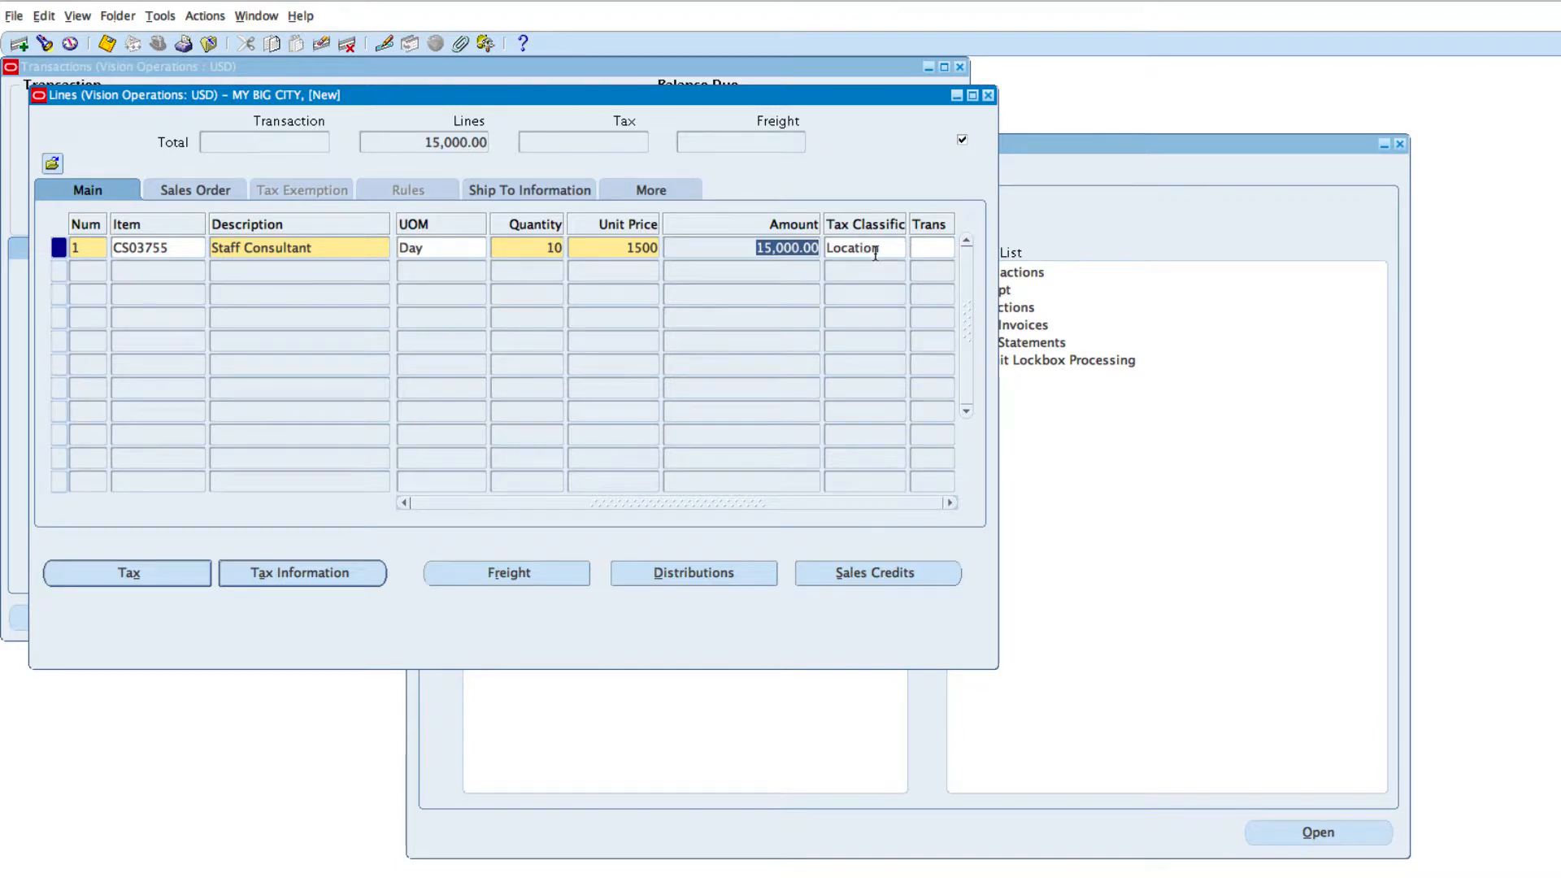
Add a second invoice line without an item, described as Solutions Architect, with Day as its unit of measure
left_click(162, 269)
left_click(157, 269)
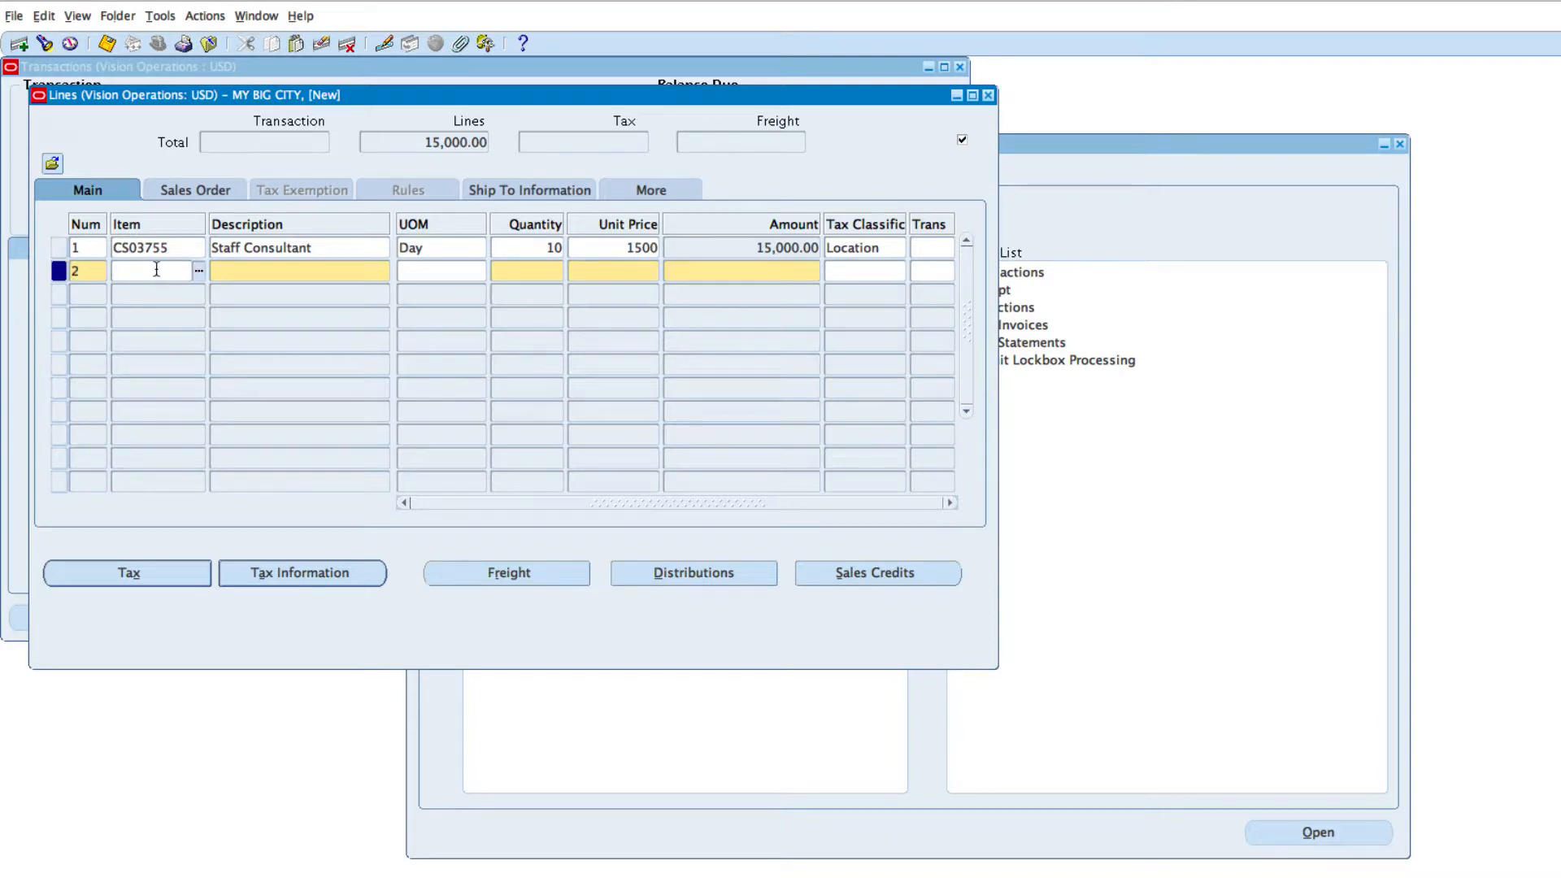
left_click(238, 271)
type("Solutions Architect")
left_click(442, 270)
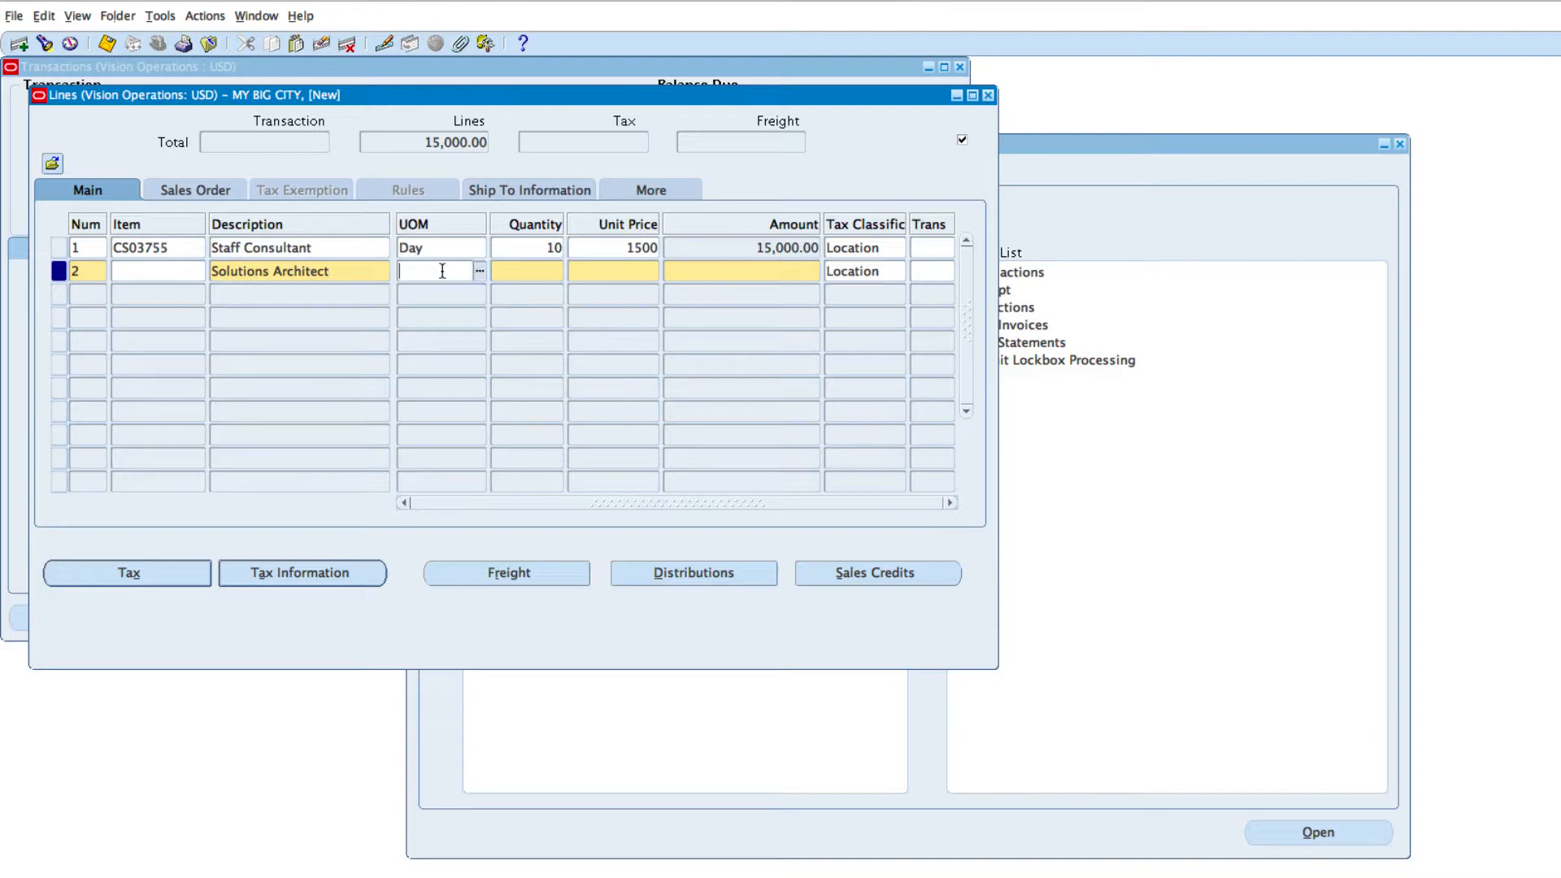
type("Day")
left_click(556, 269)
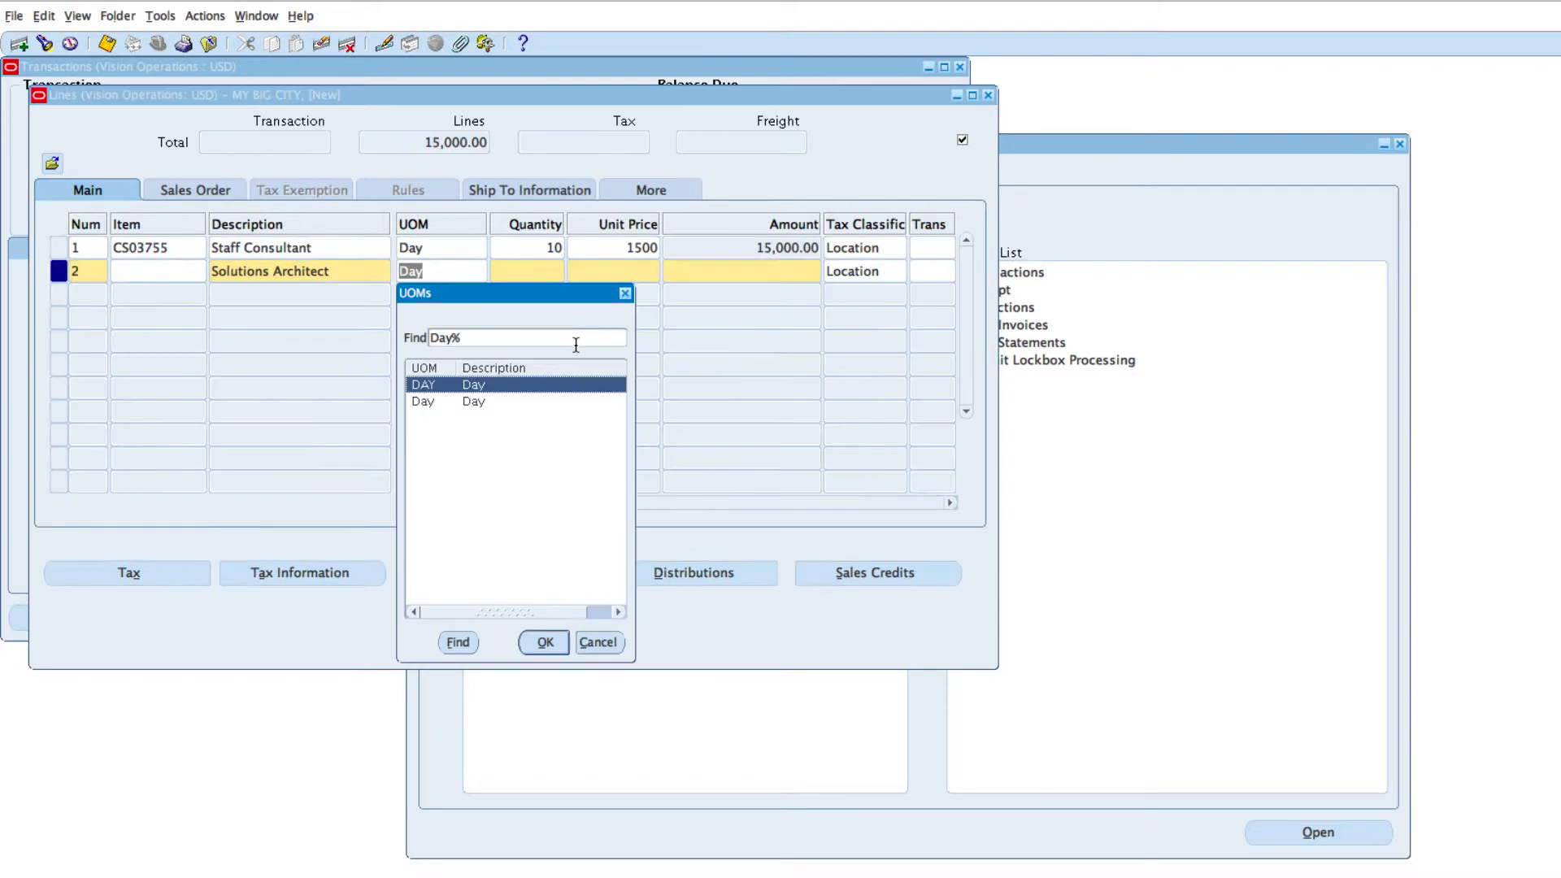
left_click(481, 402)
left_click(544, 642)
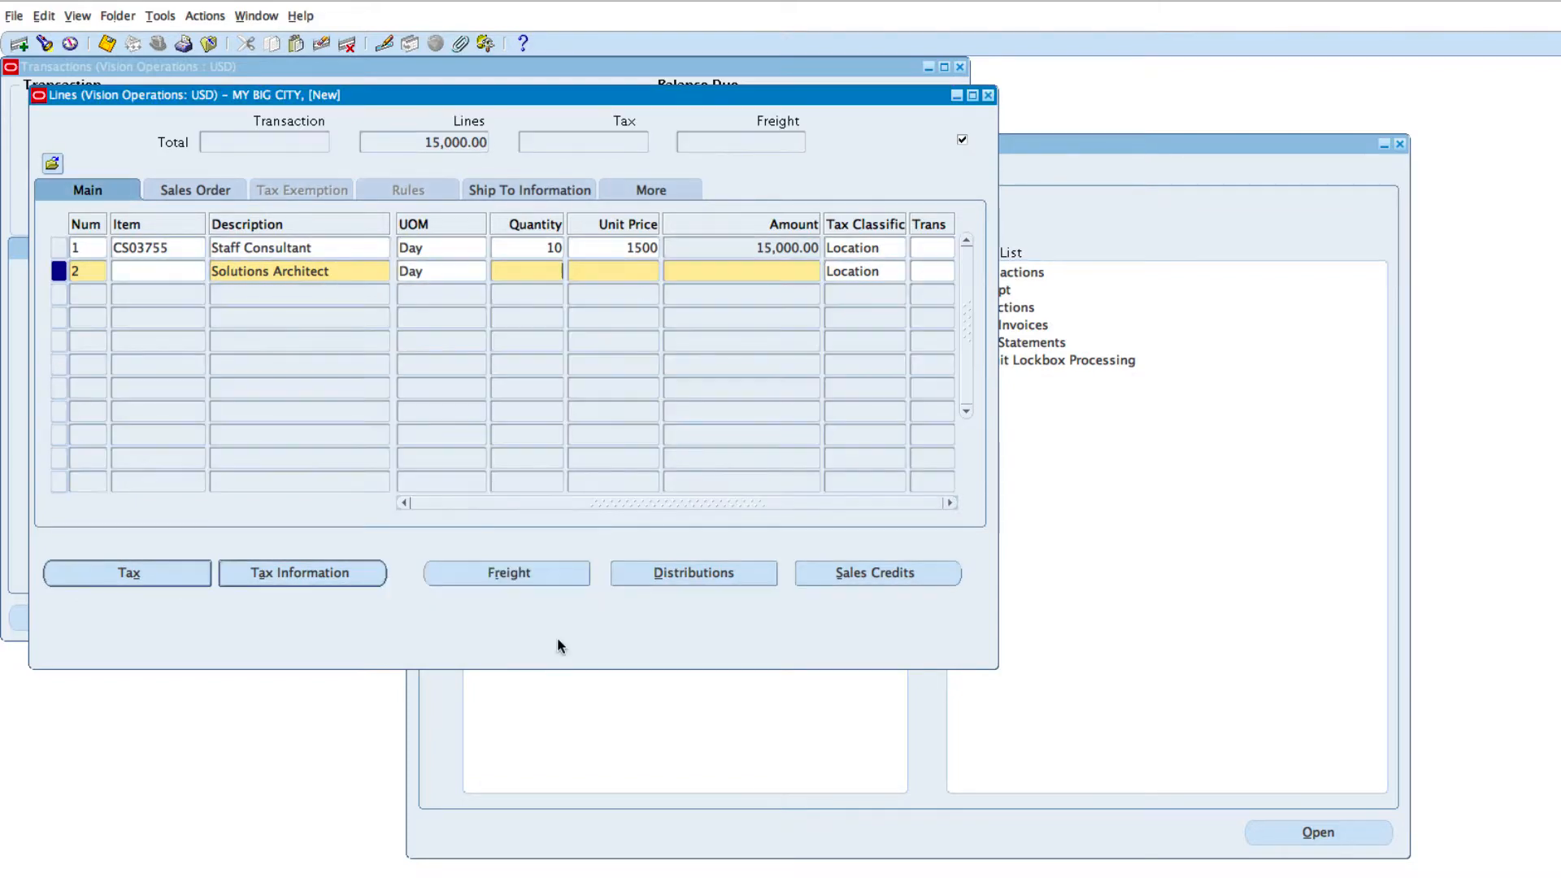
Set the Solutions Architect line's quantity to 5 and unit price to 3000, and save the invoice
left_click(531, 276)
type("5")
left_click(620, 276)
type("3000")
key("Tab")
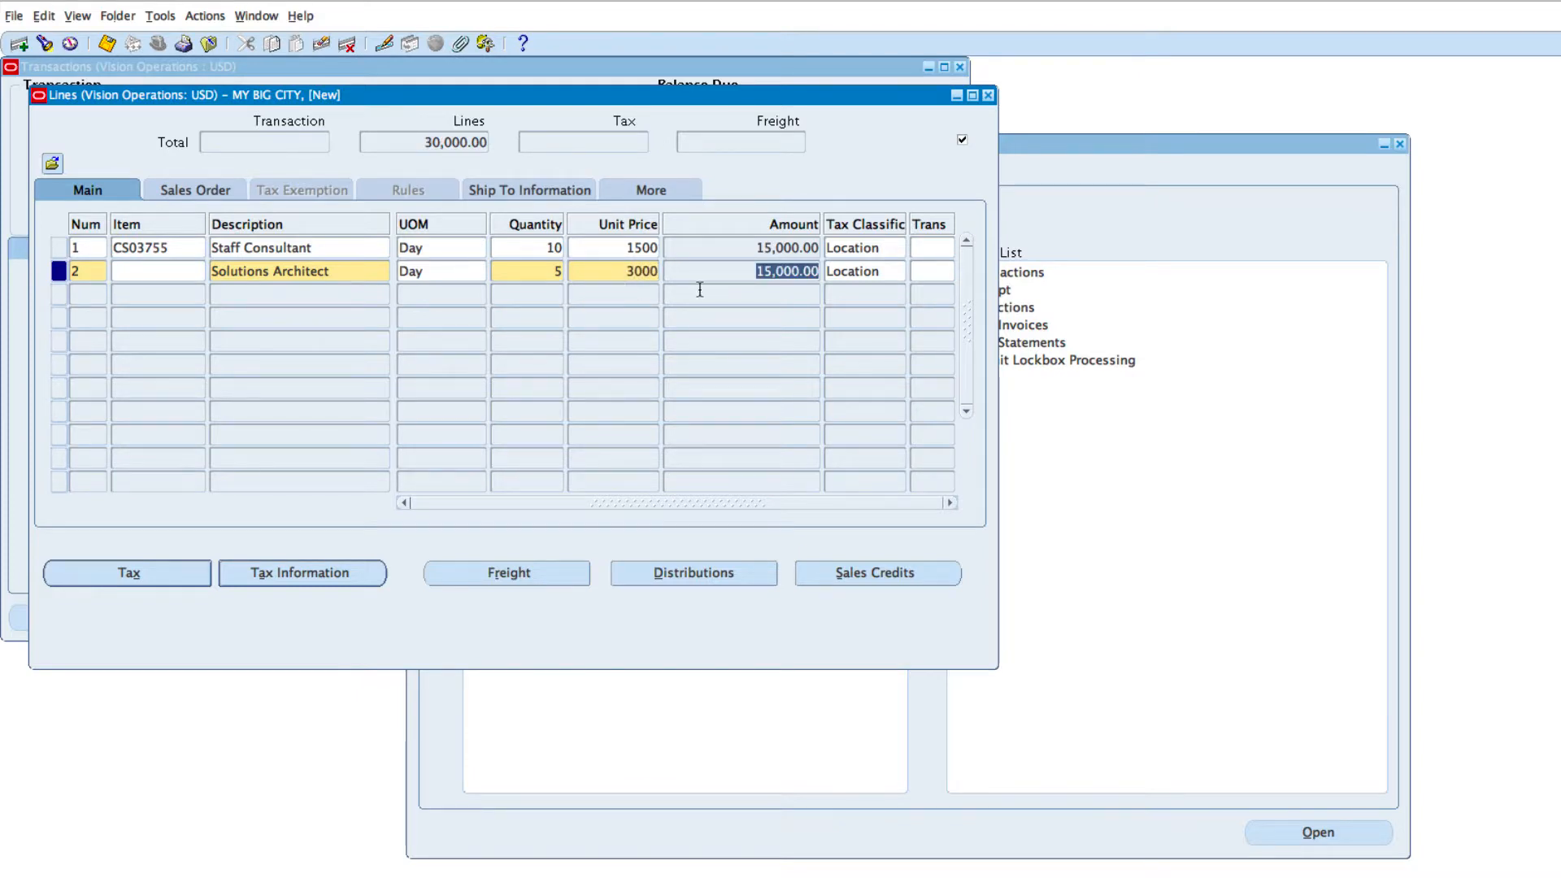
left_click(107, 43)
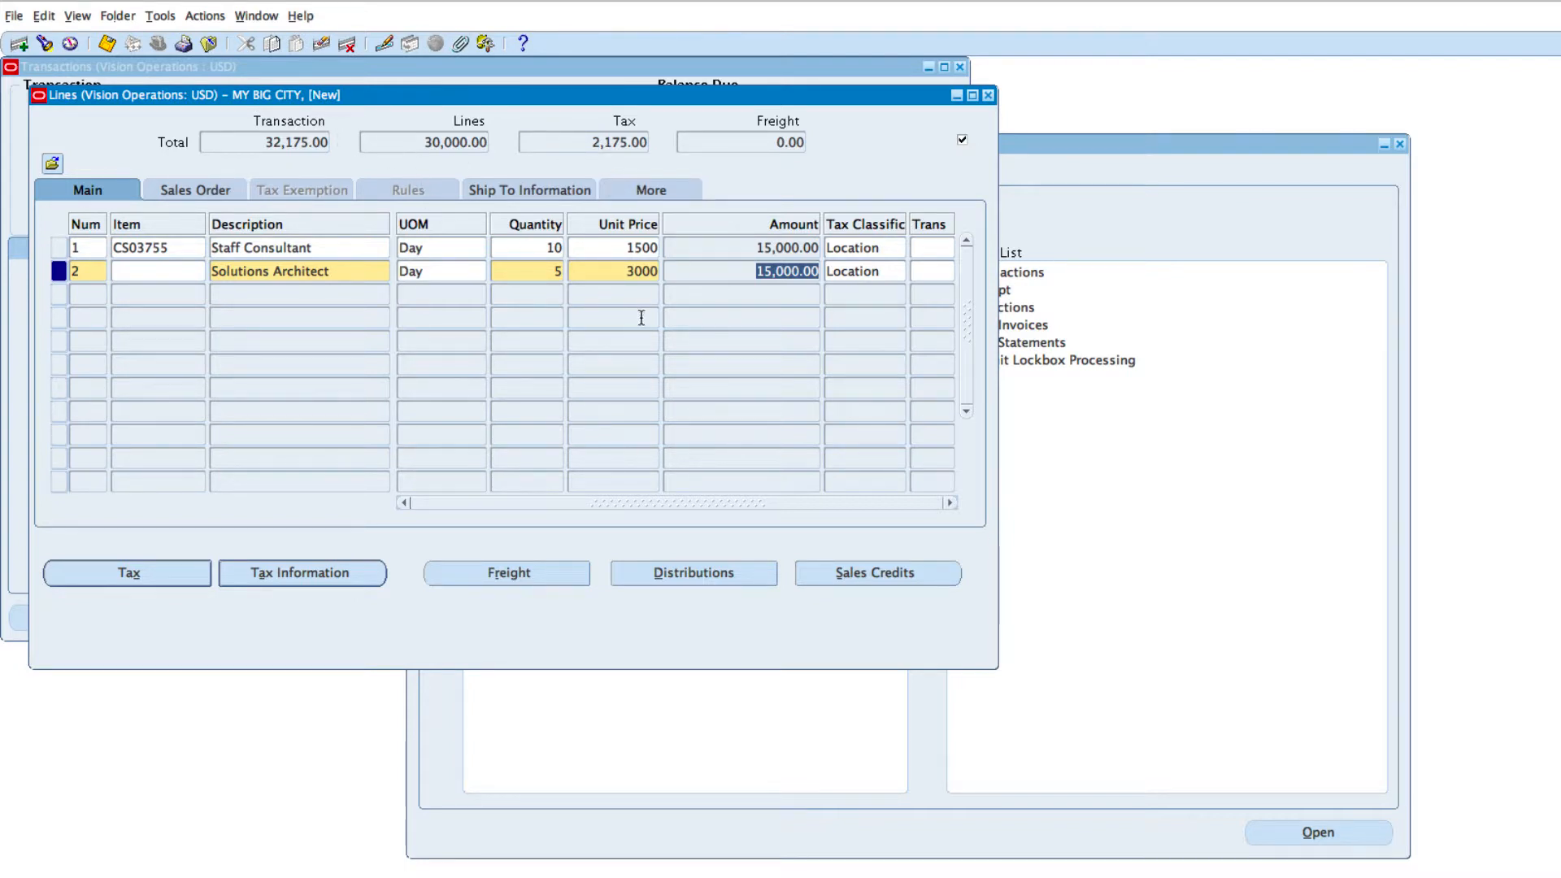
Check the revenue distribution of the Solutions Architect line
left_click(717, 572)
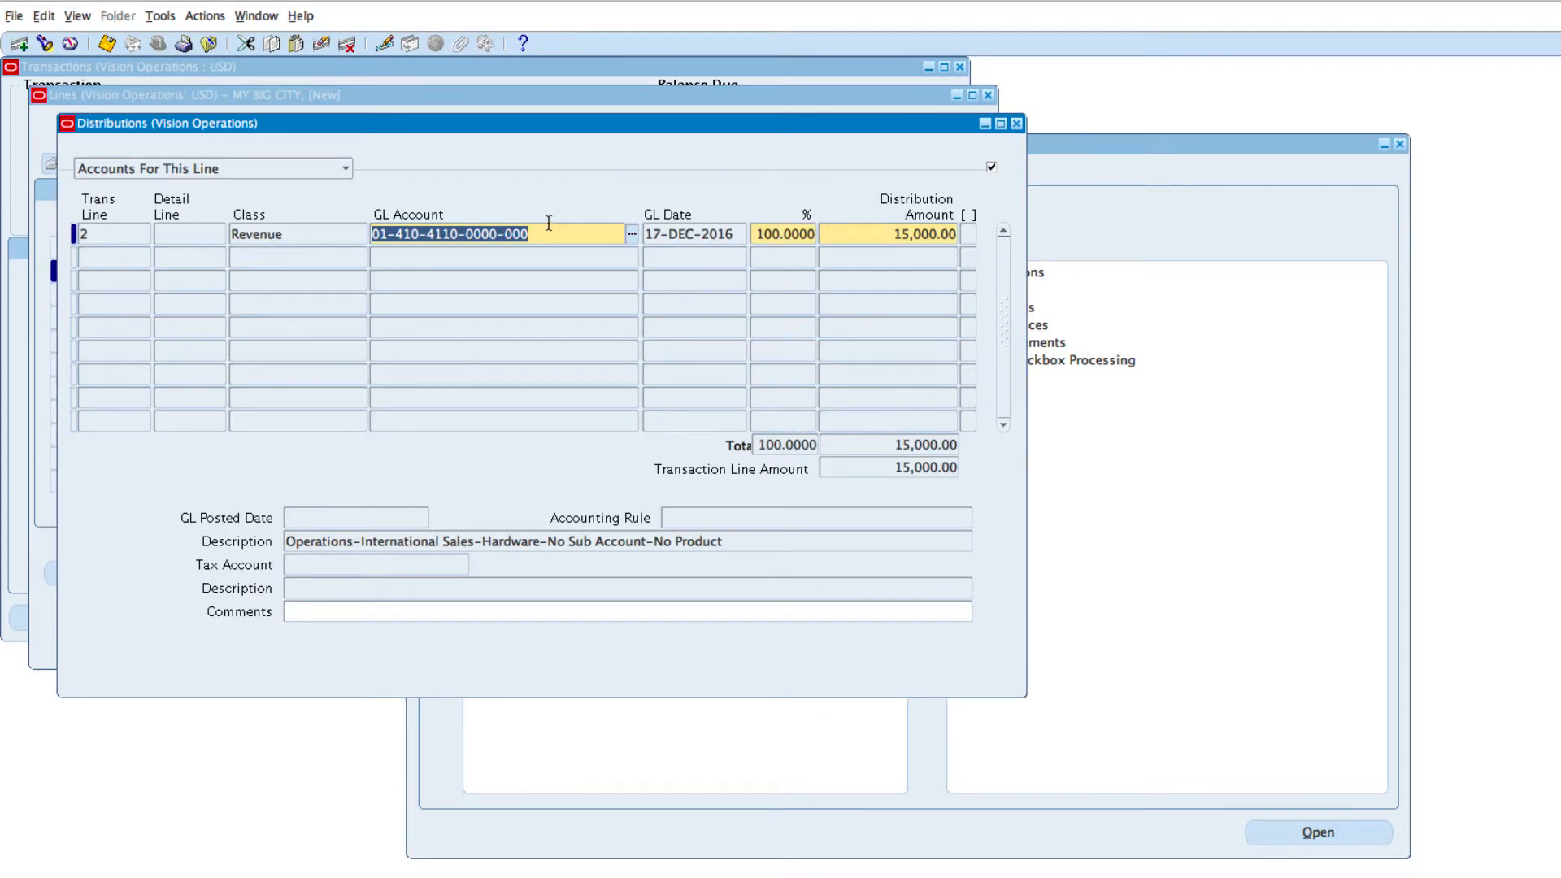
left_click(1016, 124)
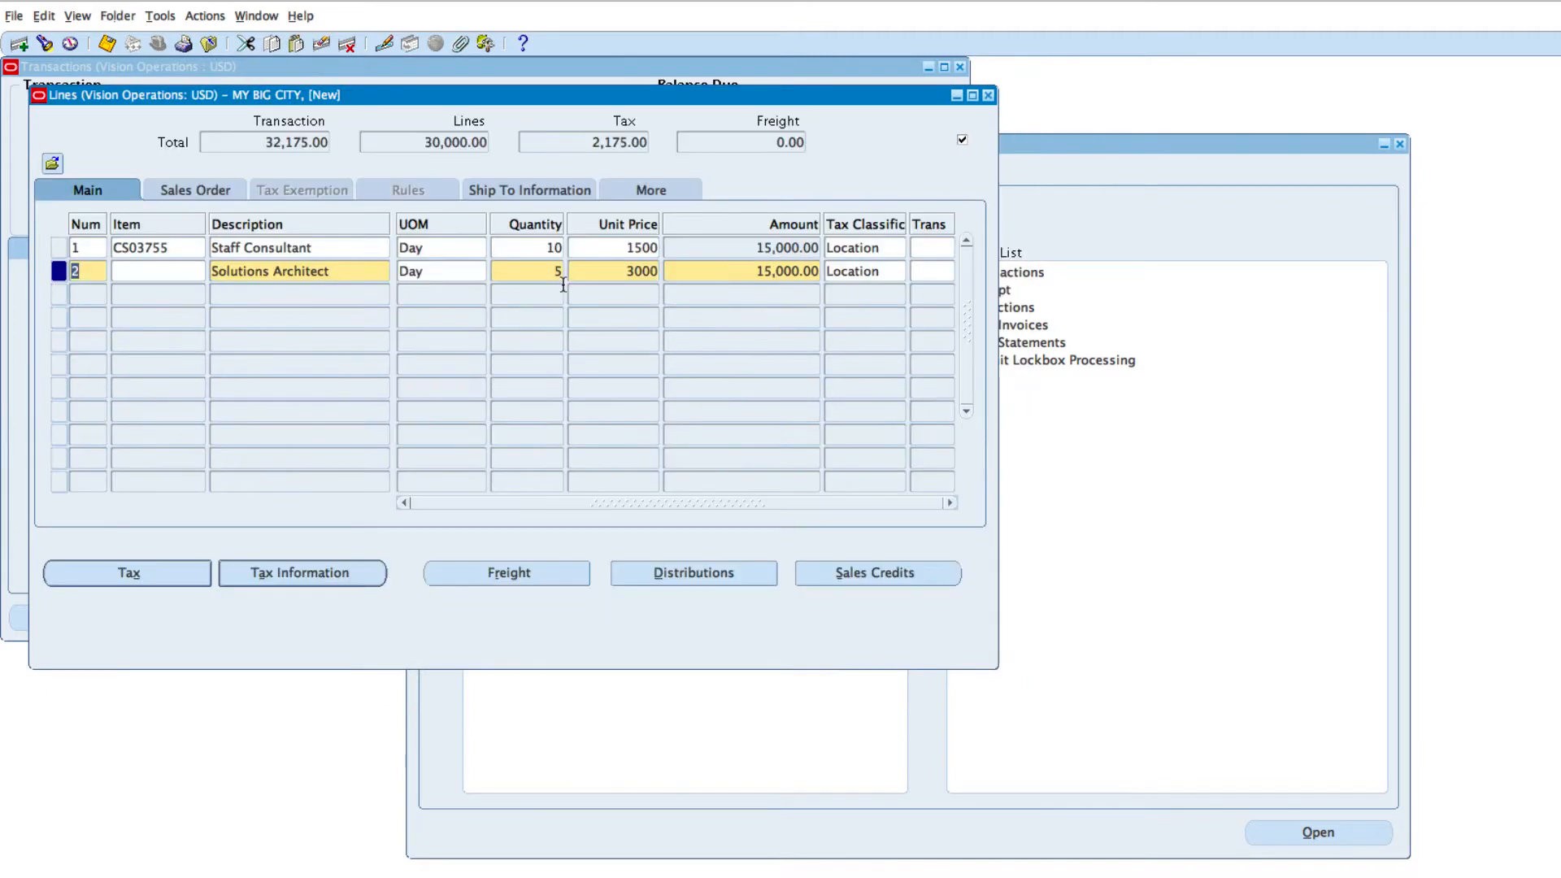
Change the company segment of the Staff Consultant line's revenue account to 50, Alpha Services
left_click(325, 250)
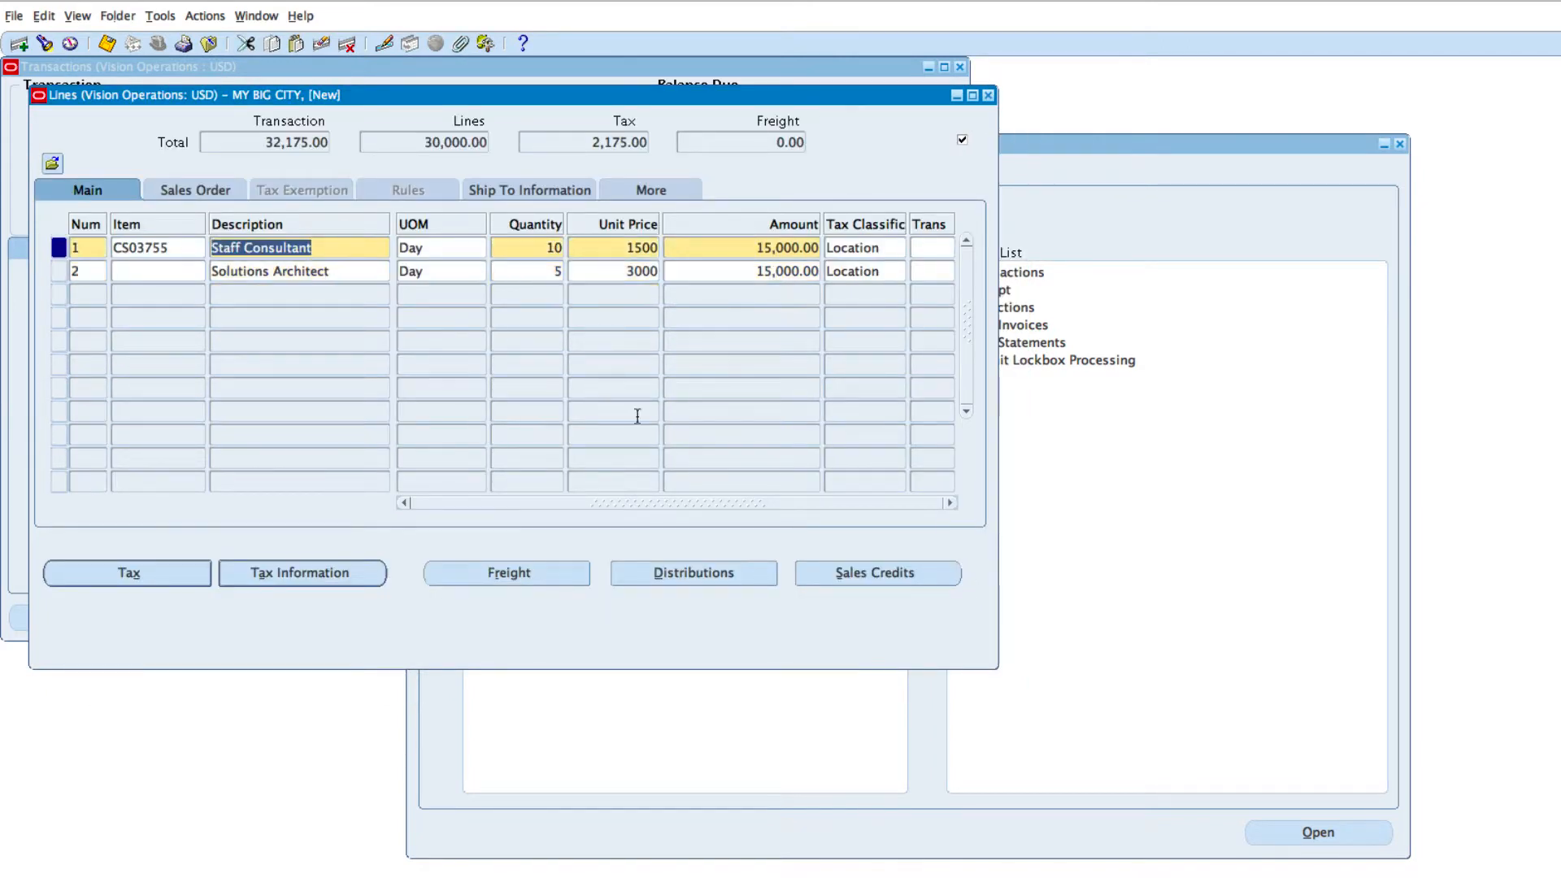
left_click(716, 573)
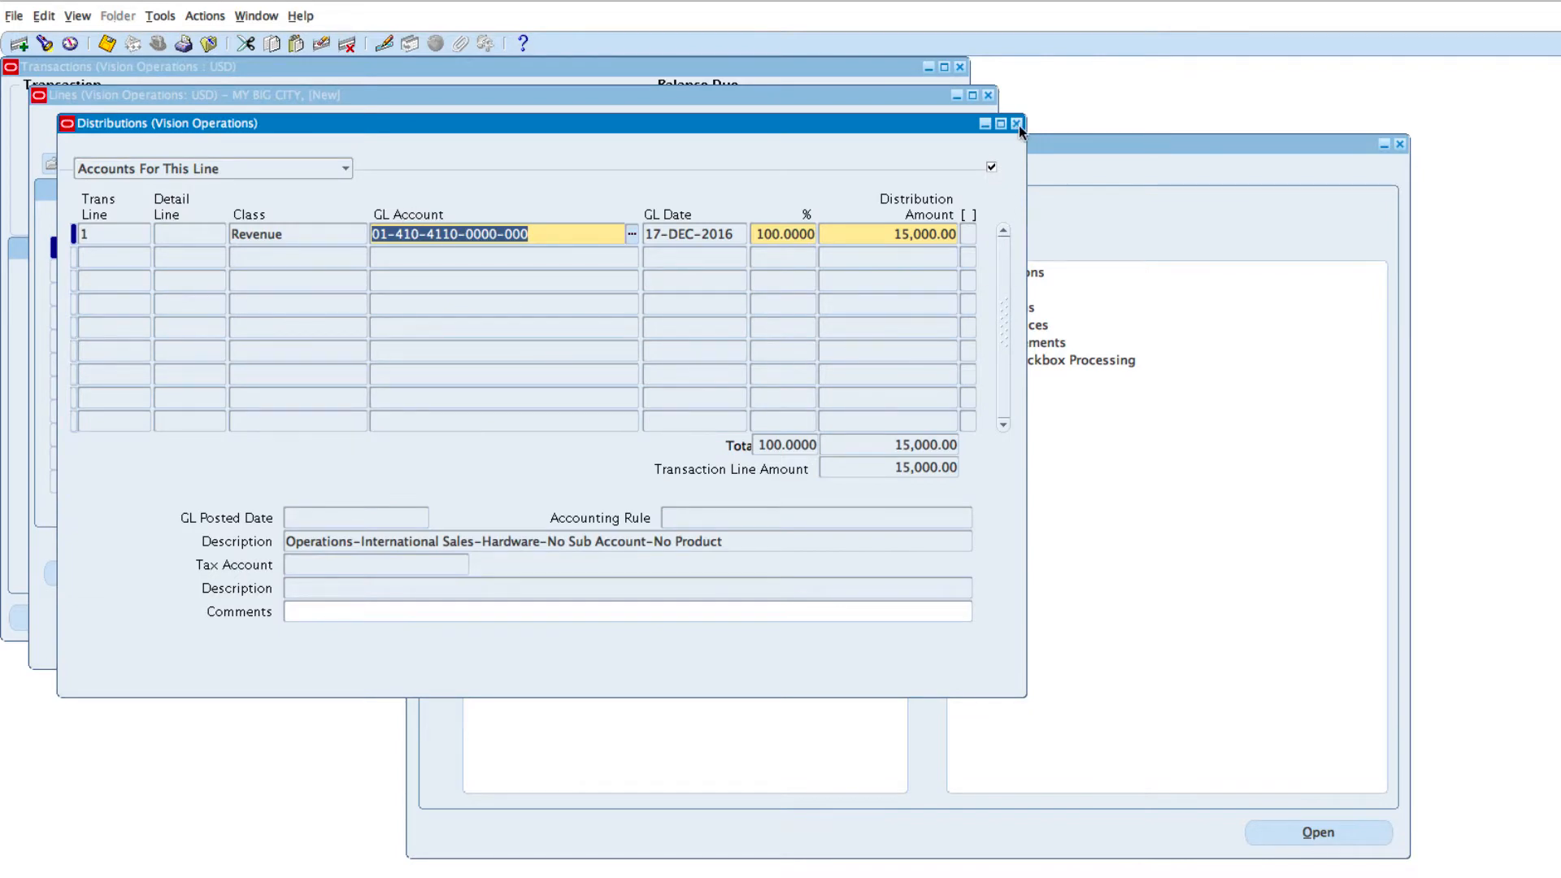
left_click(381, 232)
key("BackSpace")
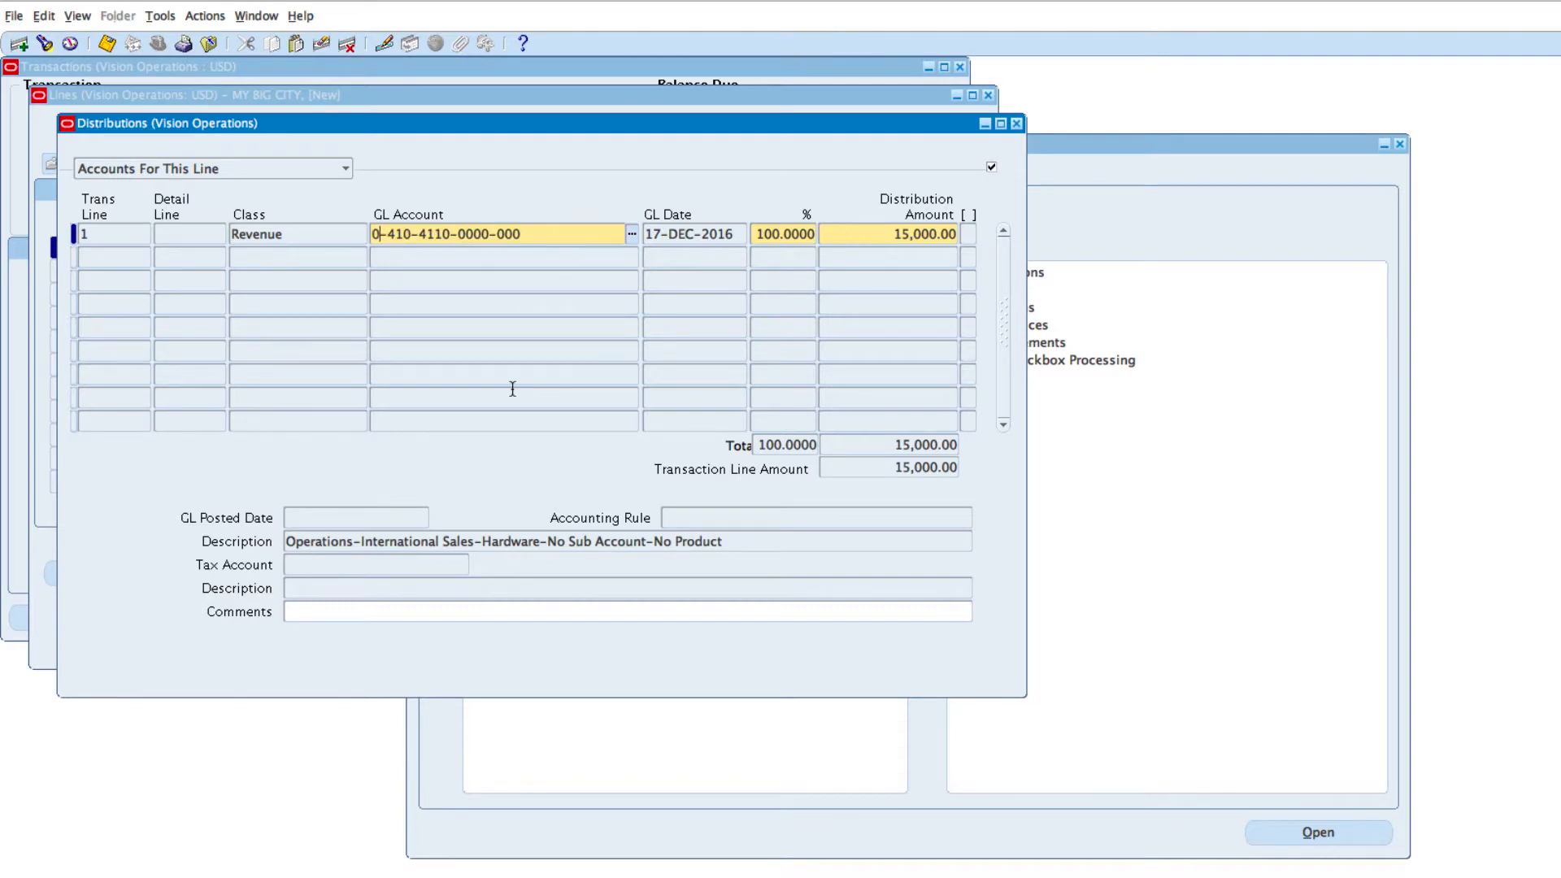
type("5")
left_click(1016, 125)
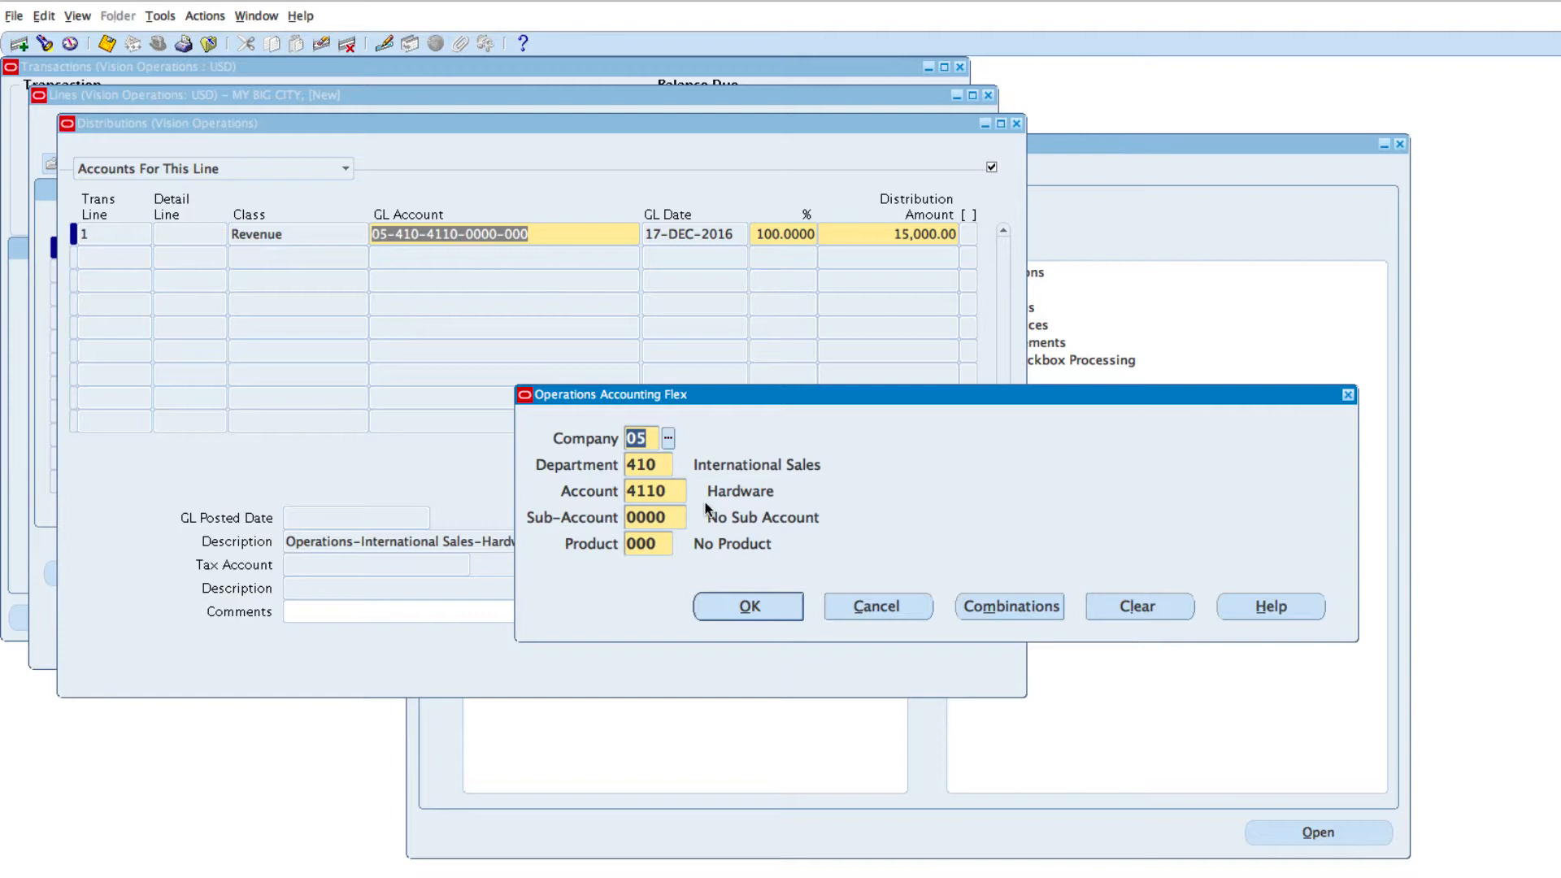
left_click(737, 606)
left_click(278, 310)
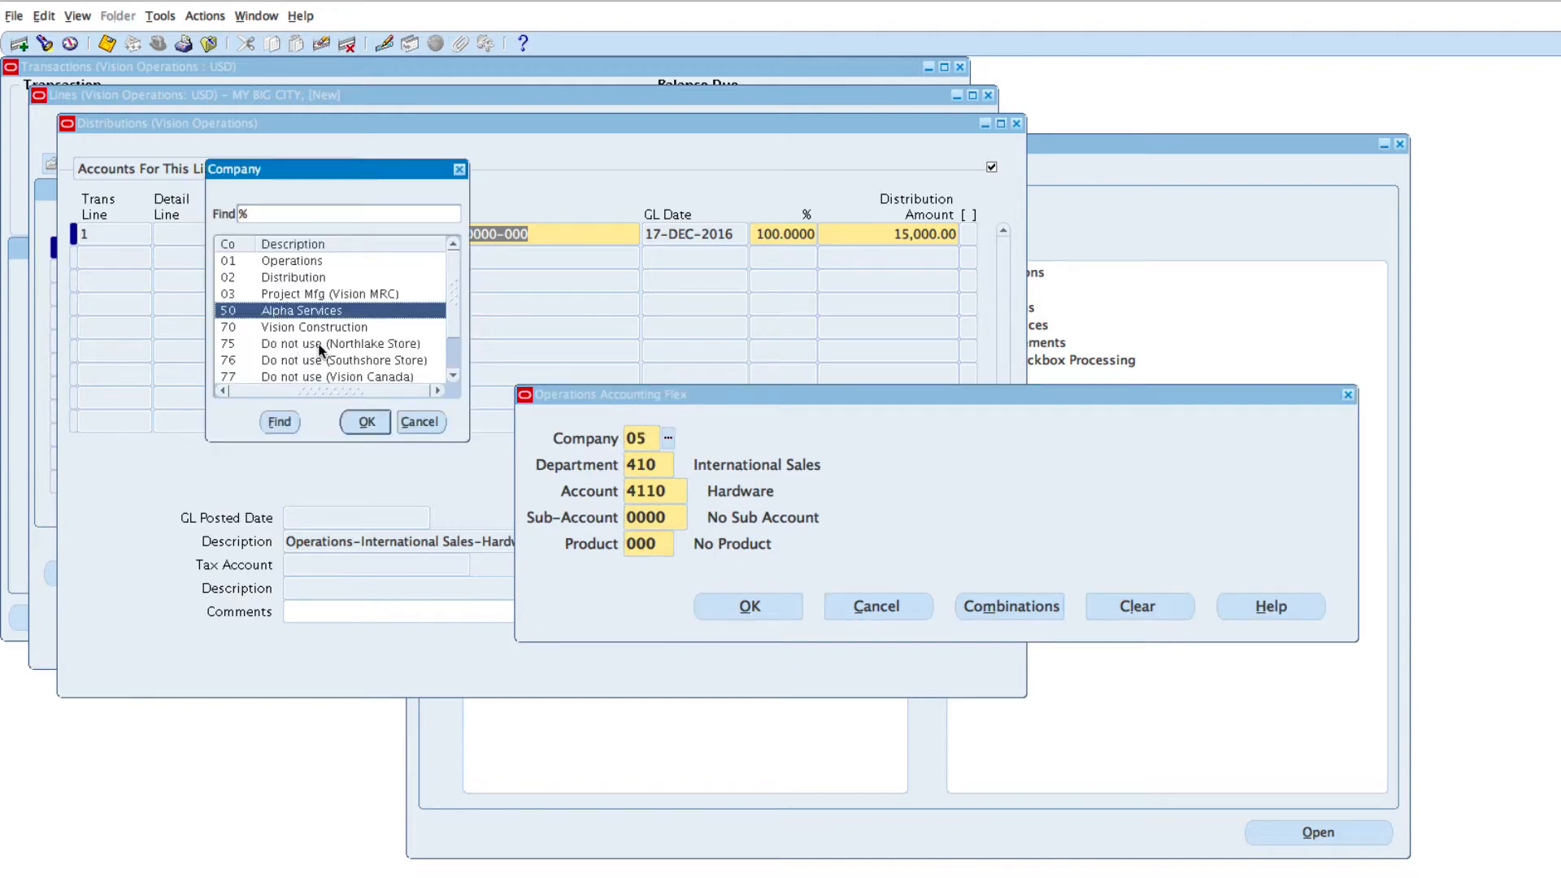
left_click(365, 421)
left_click(755, 615)
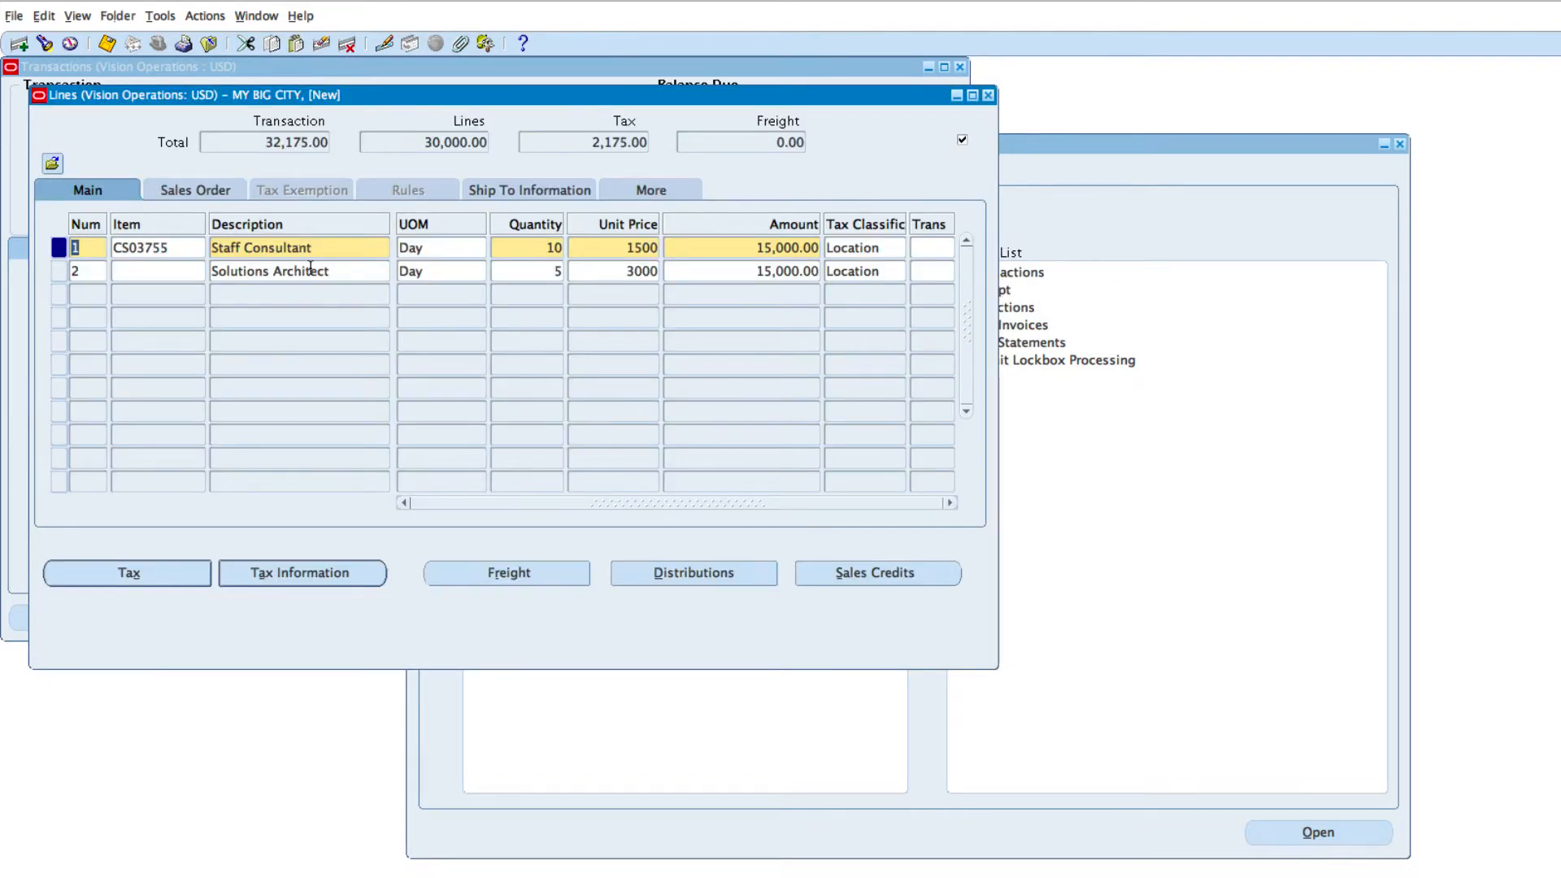
Change the company segment of the Solutions Architect line's revenue account to 50 and return to the transaction header
left_click(311, 270)
left_click(696, 571)
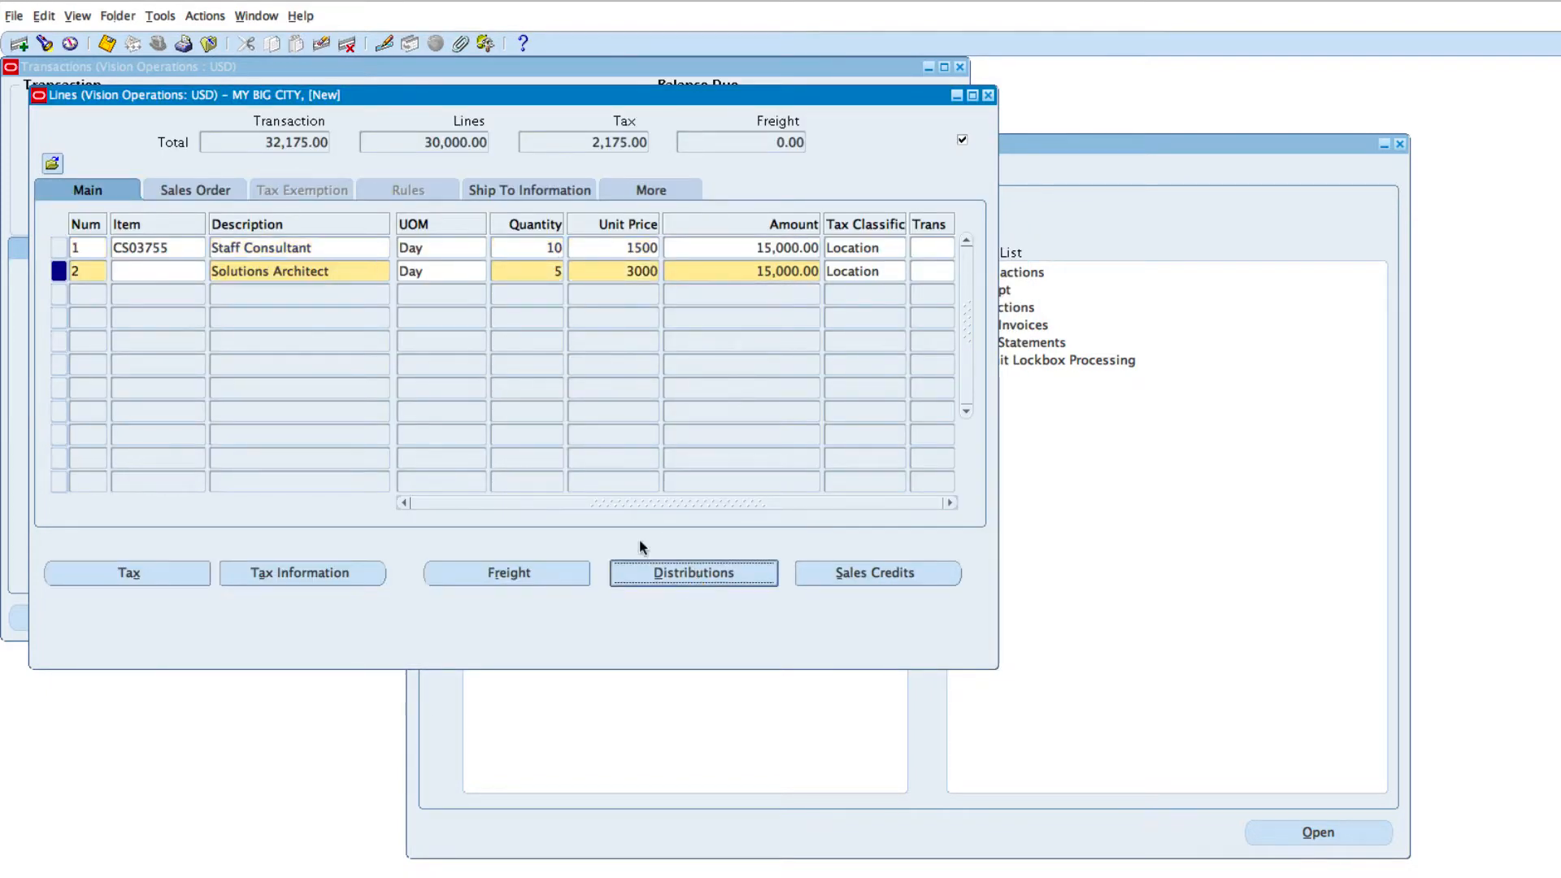
left_click(381, 234)
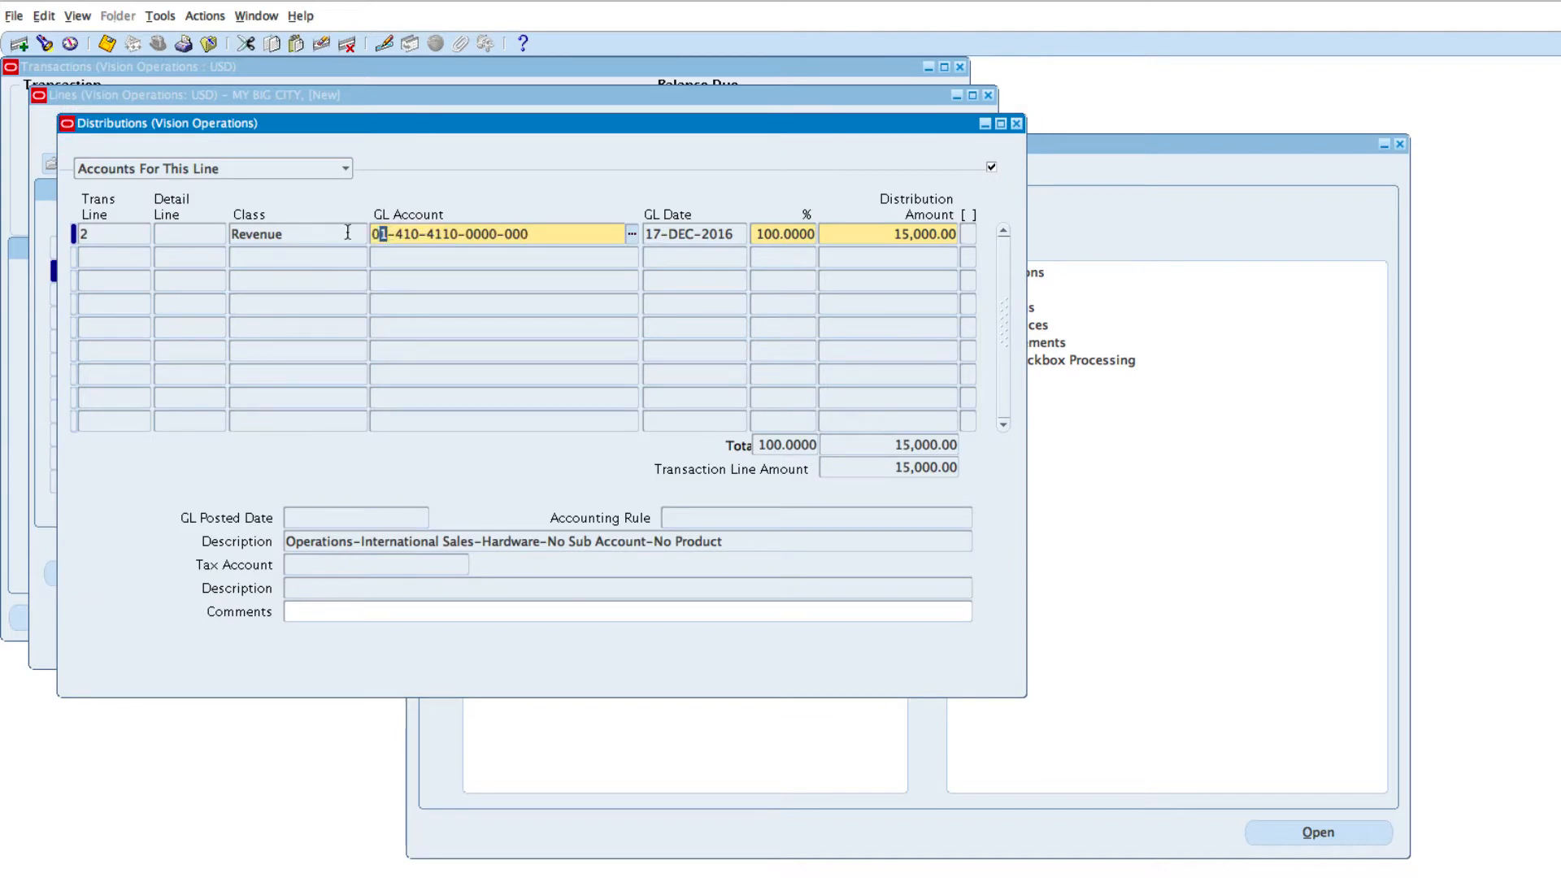
left_click_drag(348, 233, 316, 231)
type("50")
left_click(1017, 124)
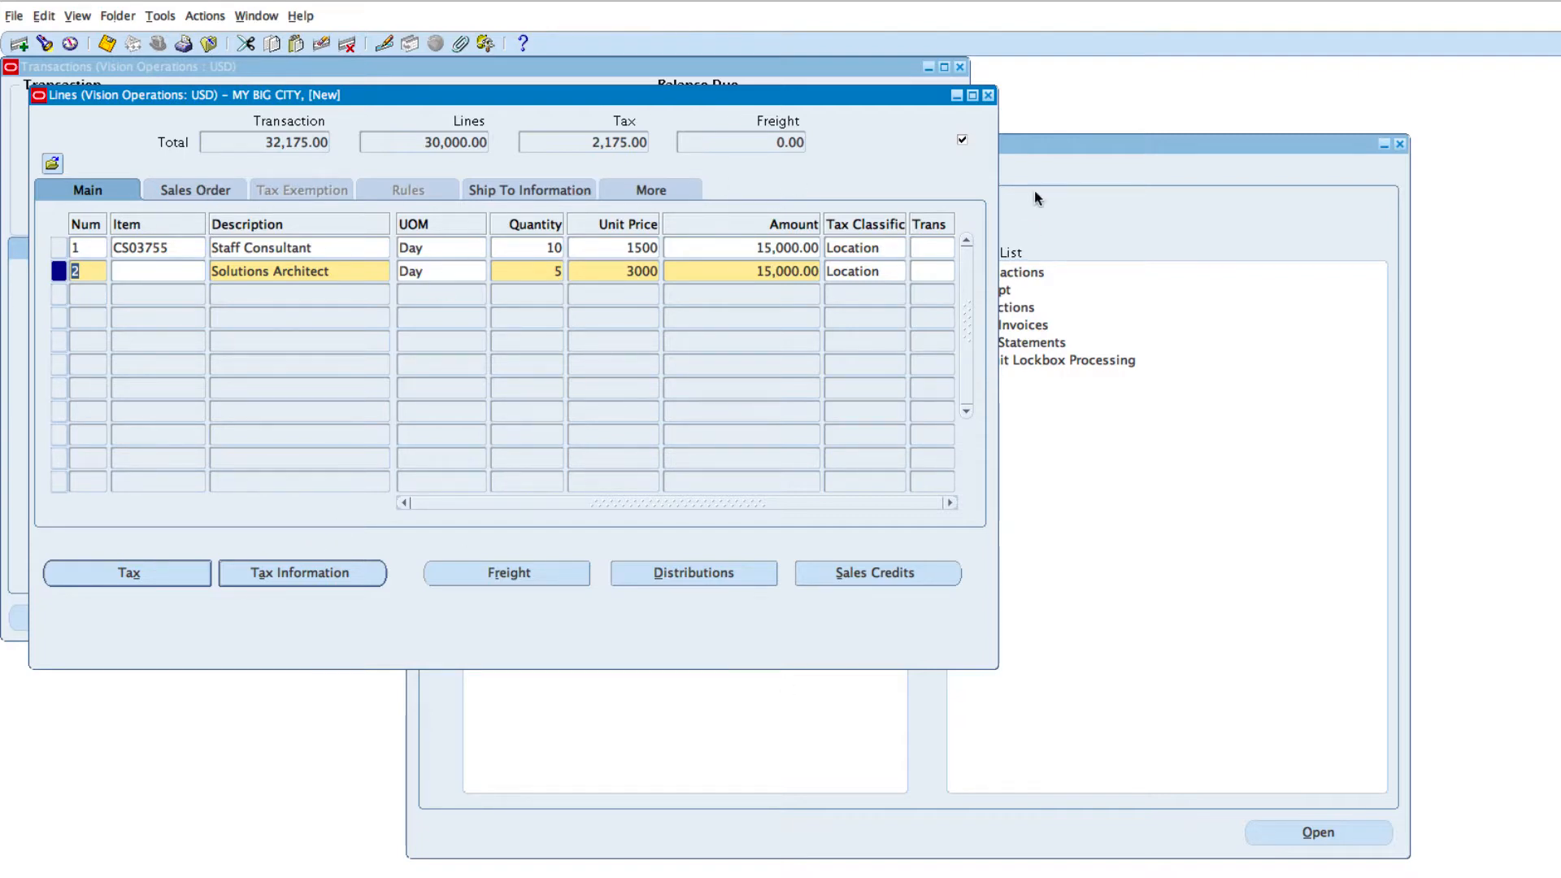
left_click(989, 95)
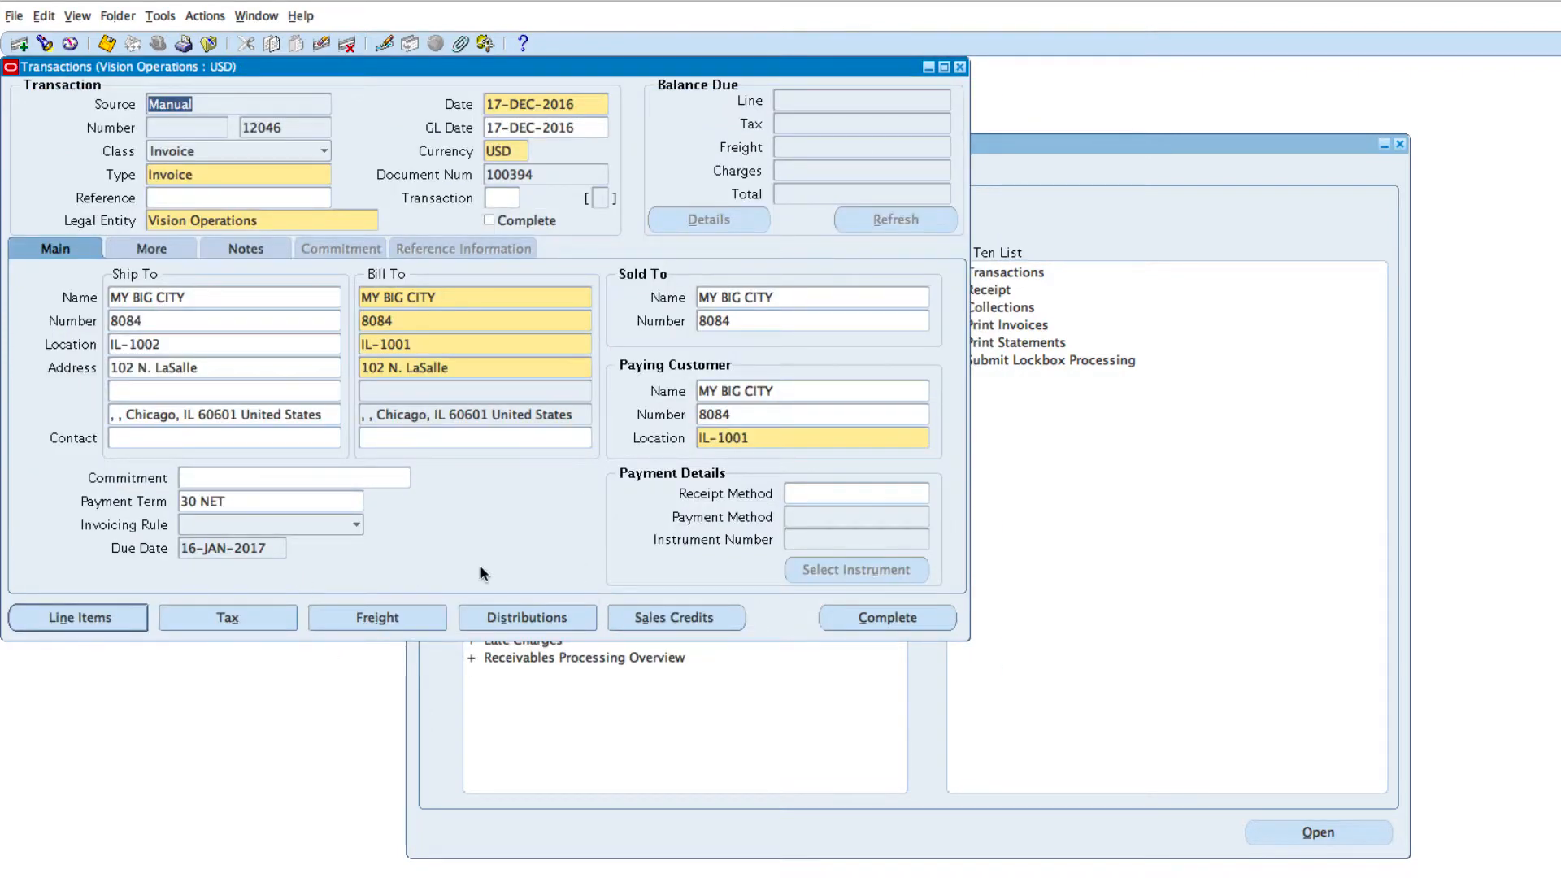
Review the accounting distributions for all lines of the invoice, including the first line's tax account, and return to the transaction header
left_click(542, 618)
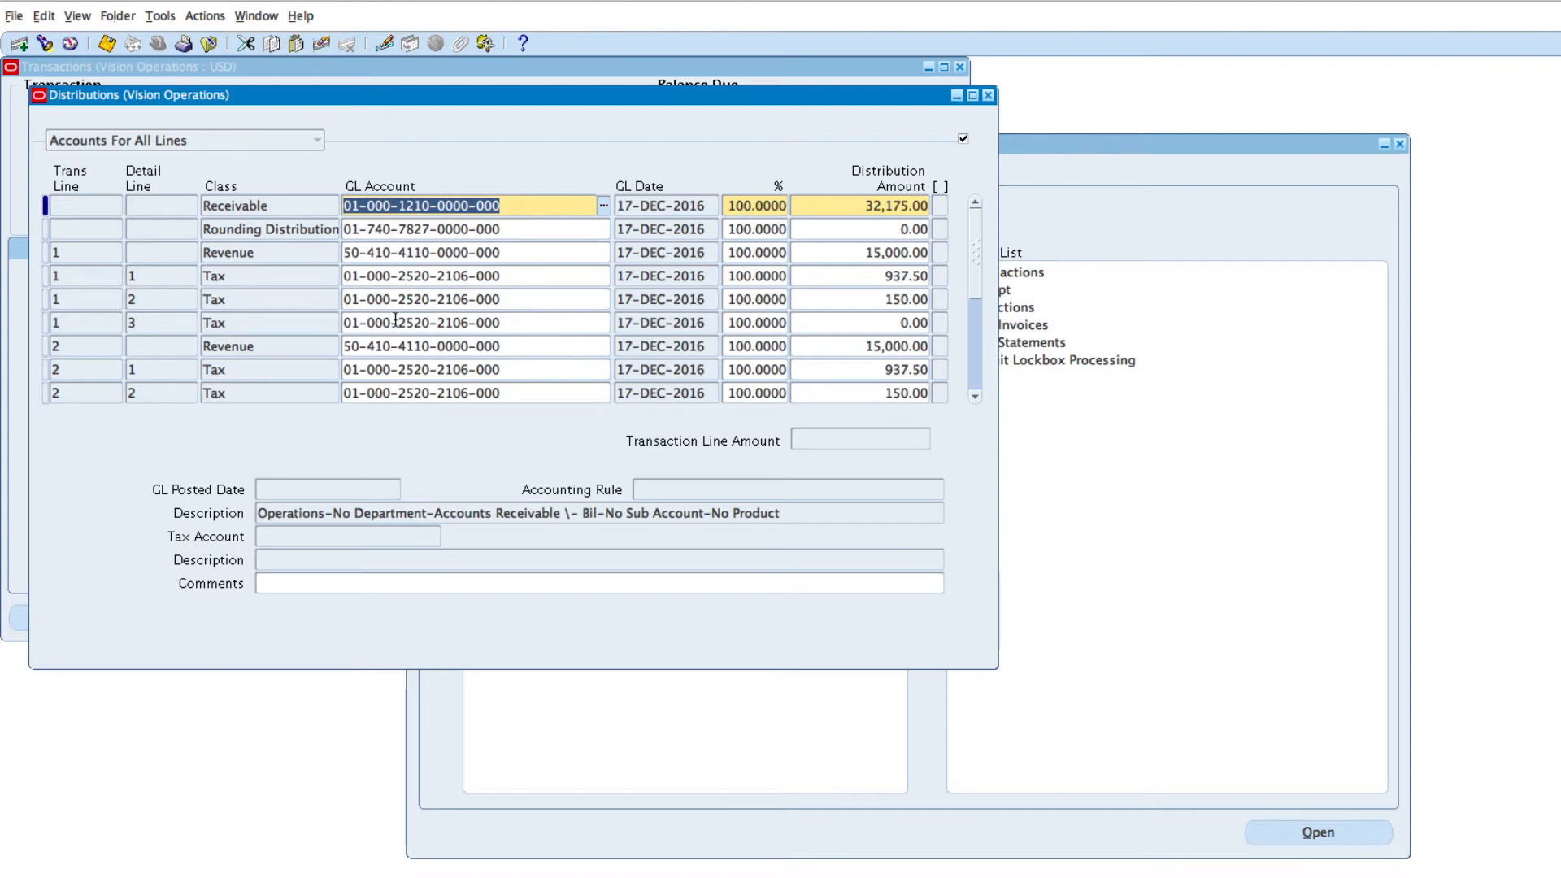
left_click(360, 276)
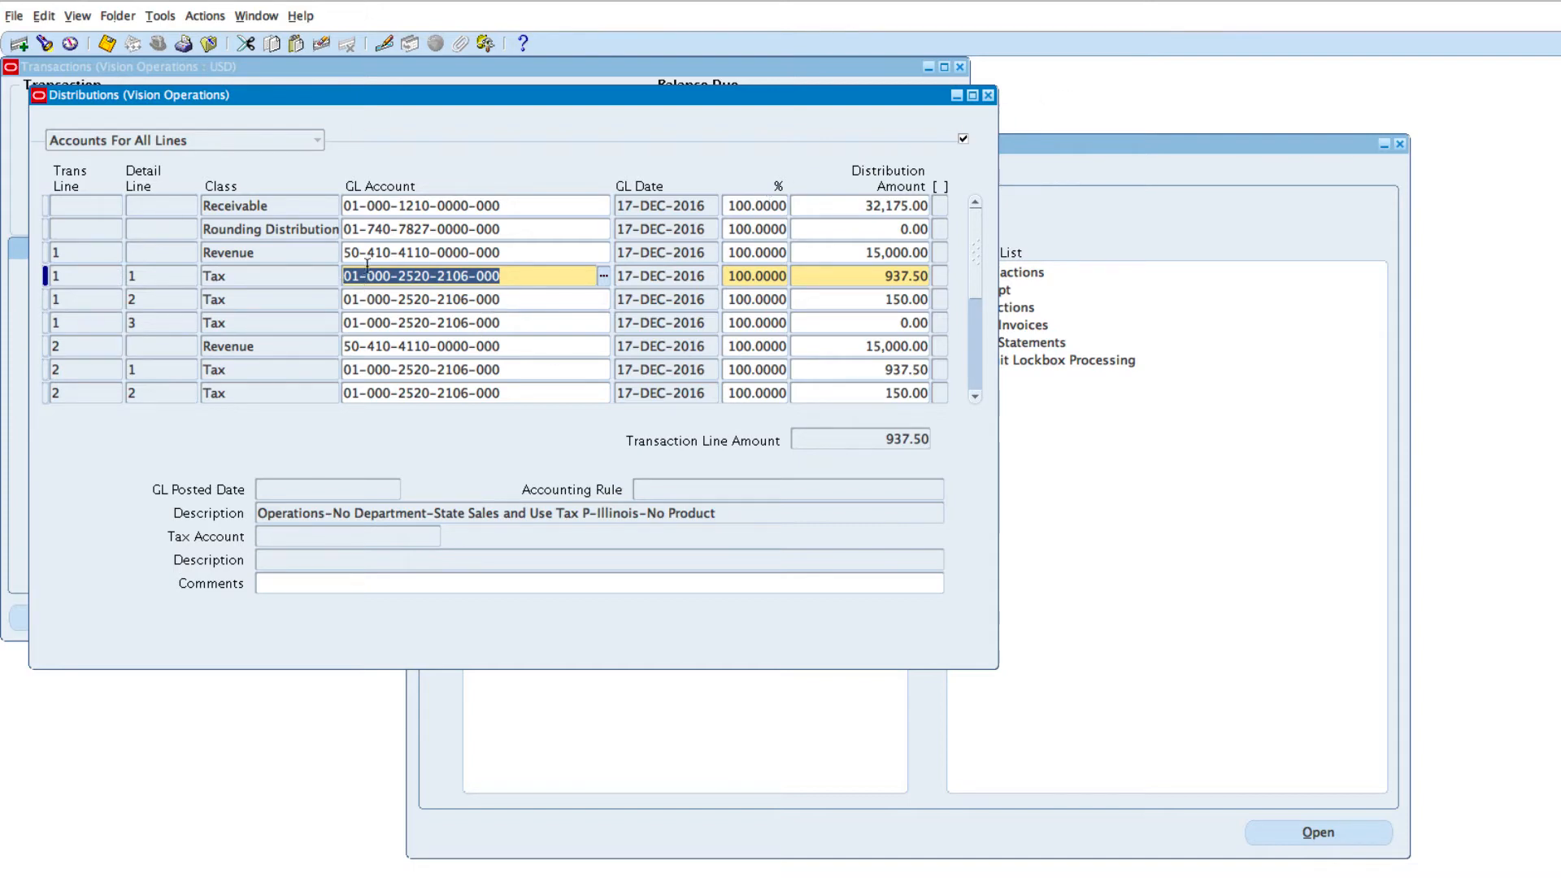
left_click(988, 97)
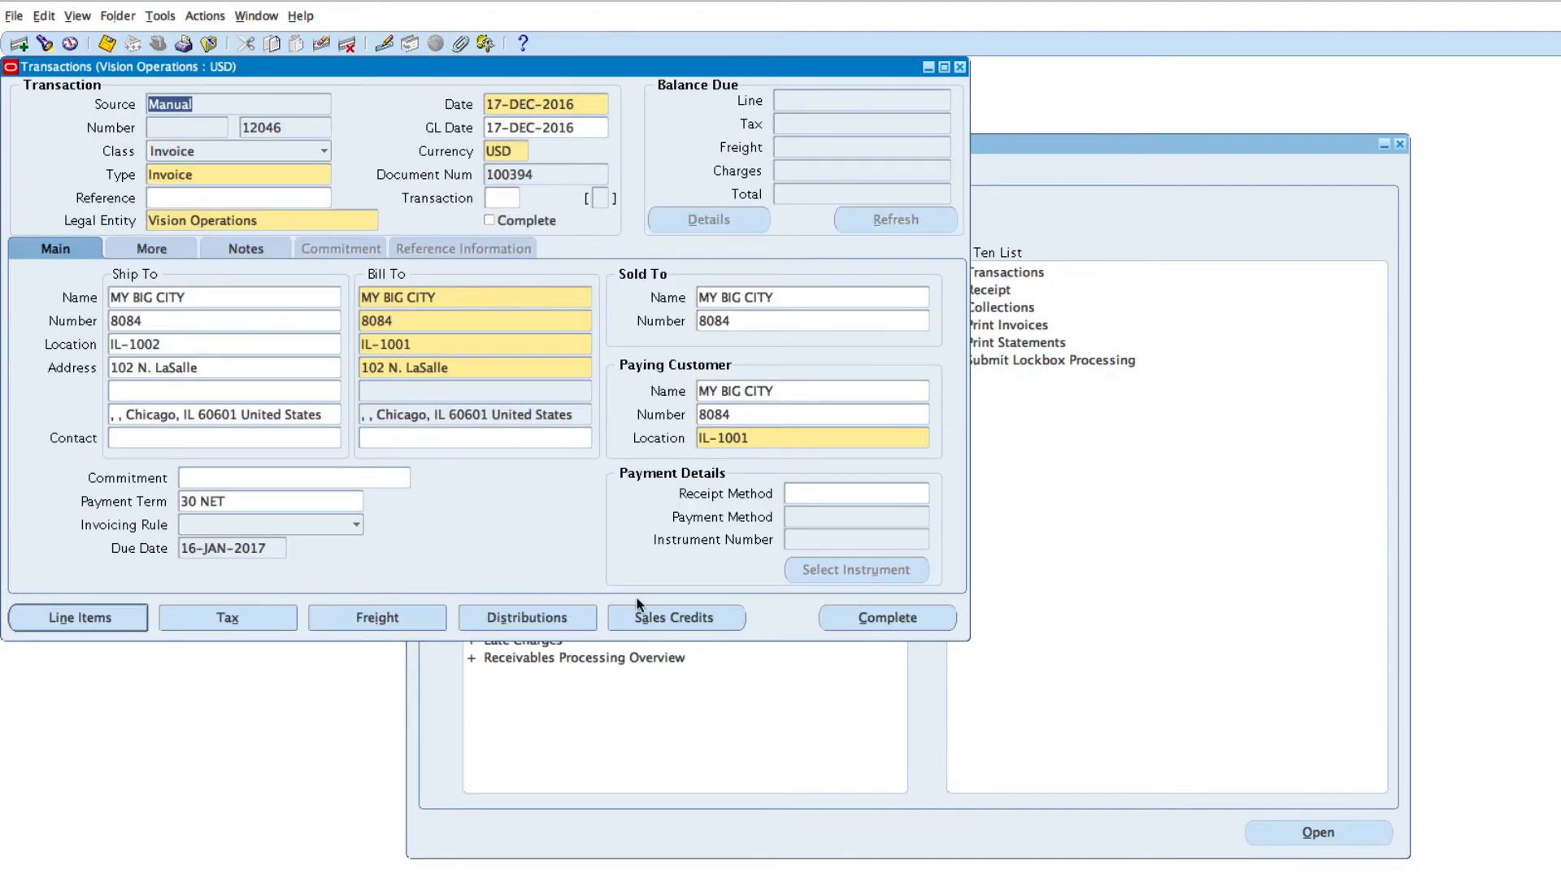
Complete the invoice, open the bill view for its transaction number, and return to the transaction form
left_click(888, 617)
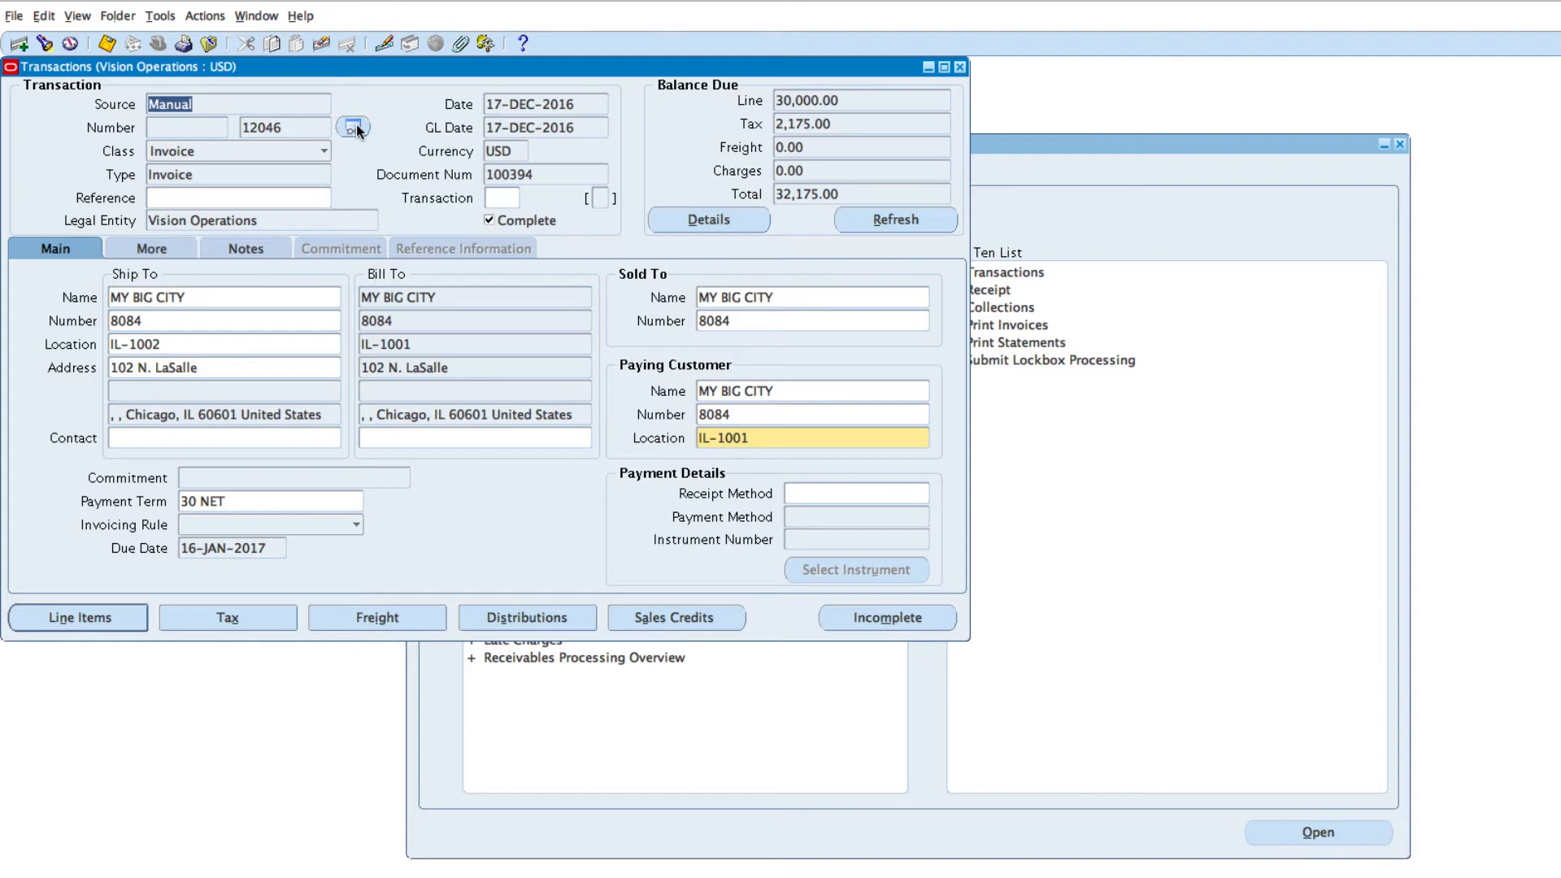
left_click(285, 129)
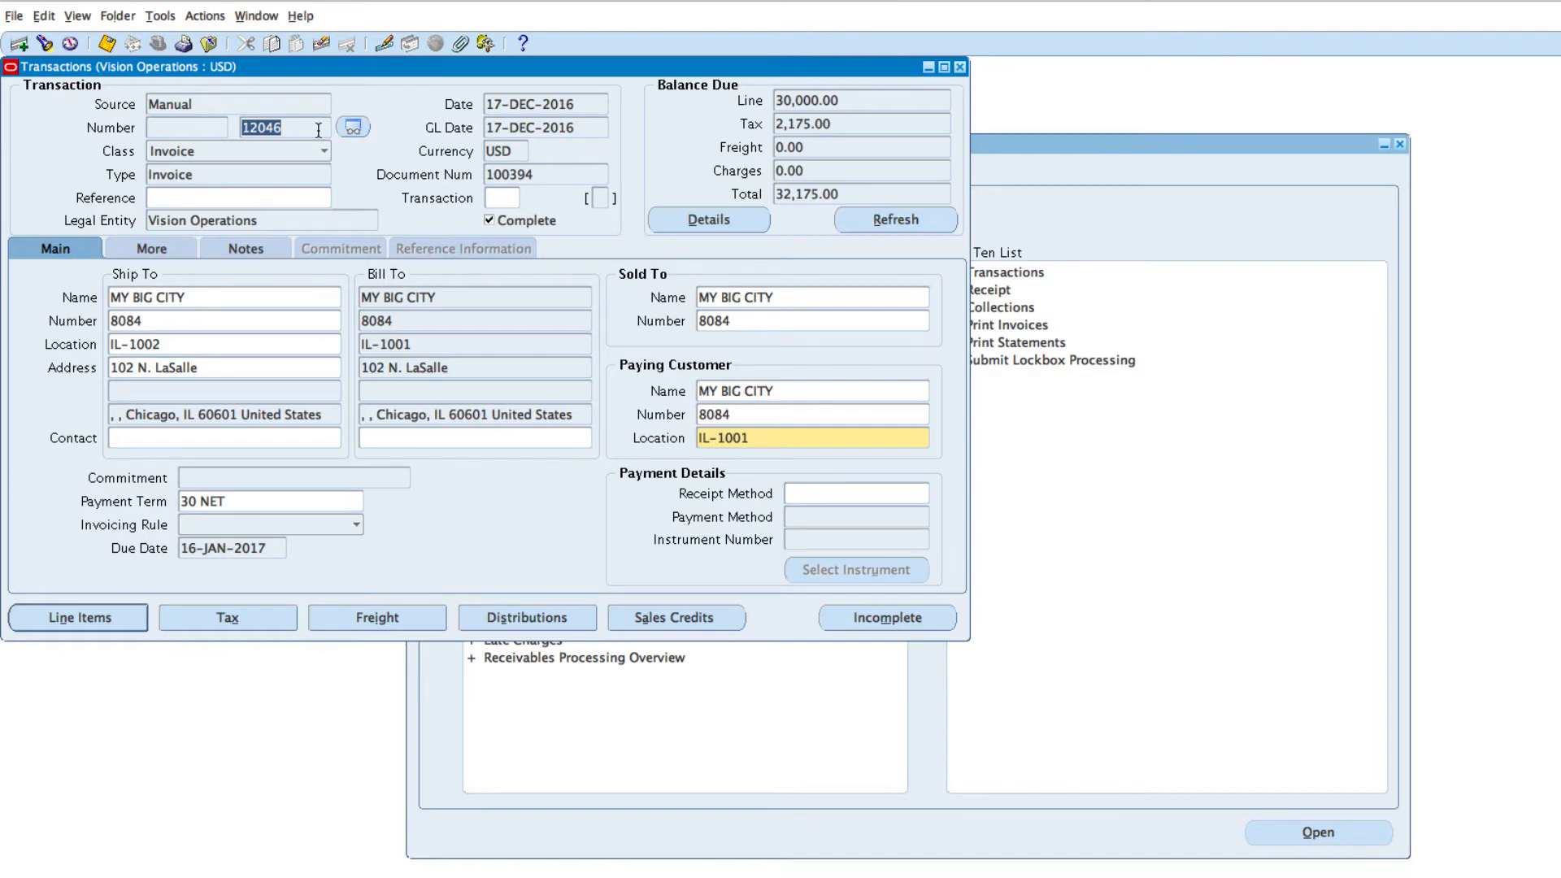
left_click(354, 130)
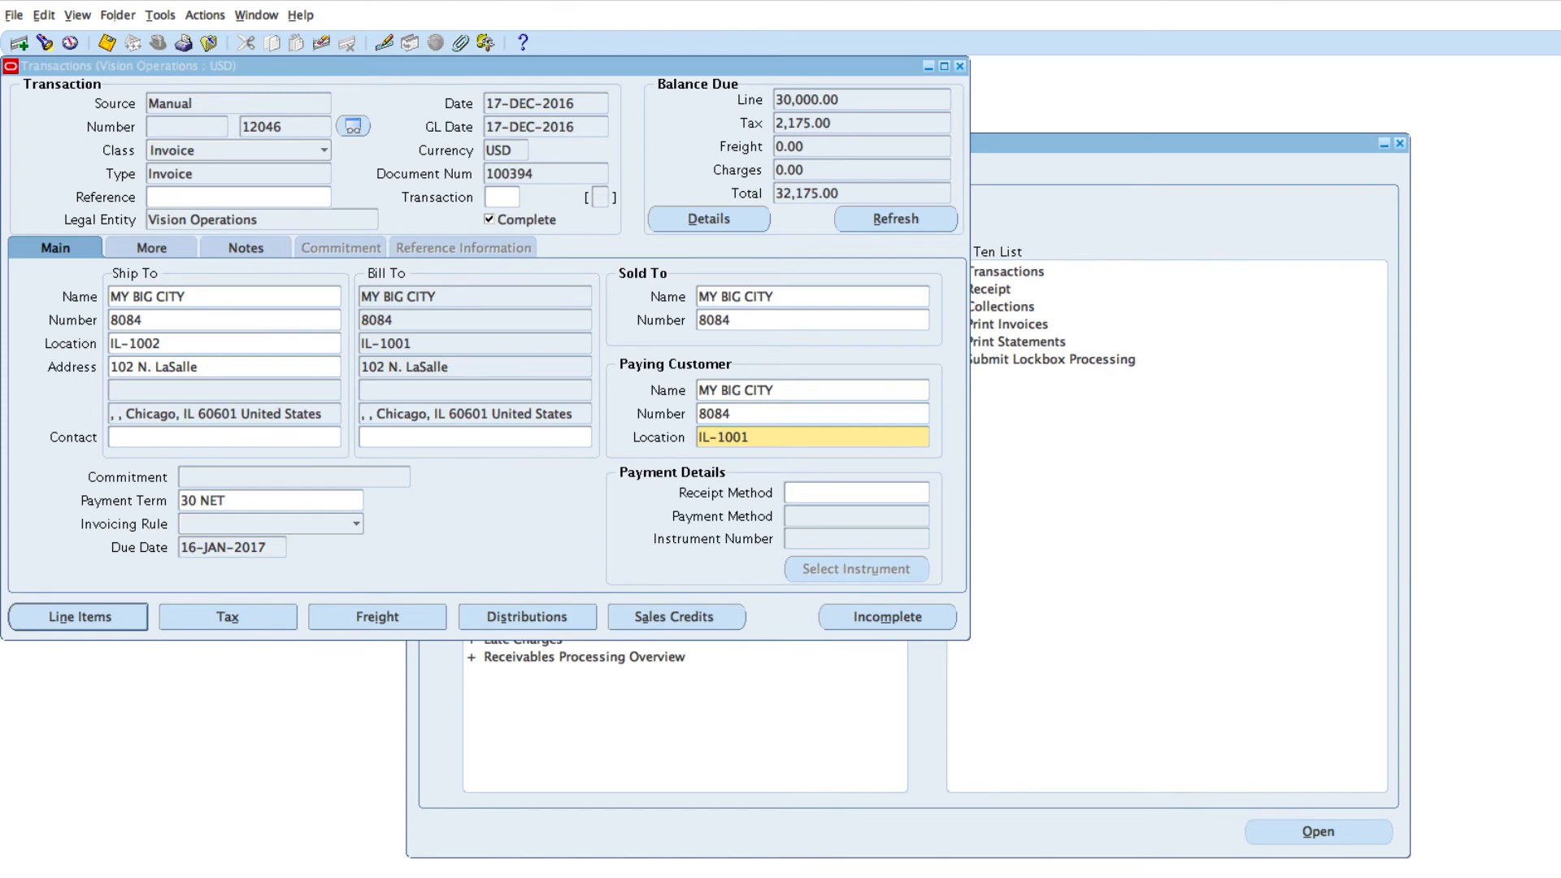
left_click(311, 67)
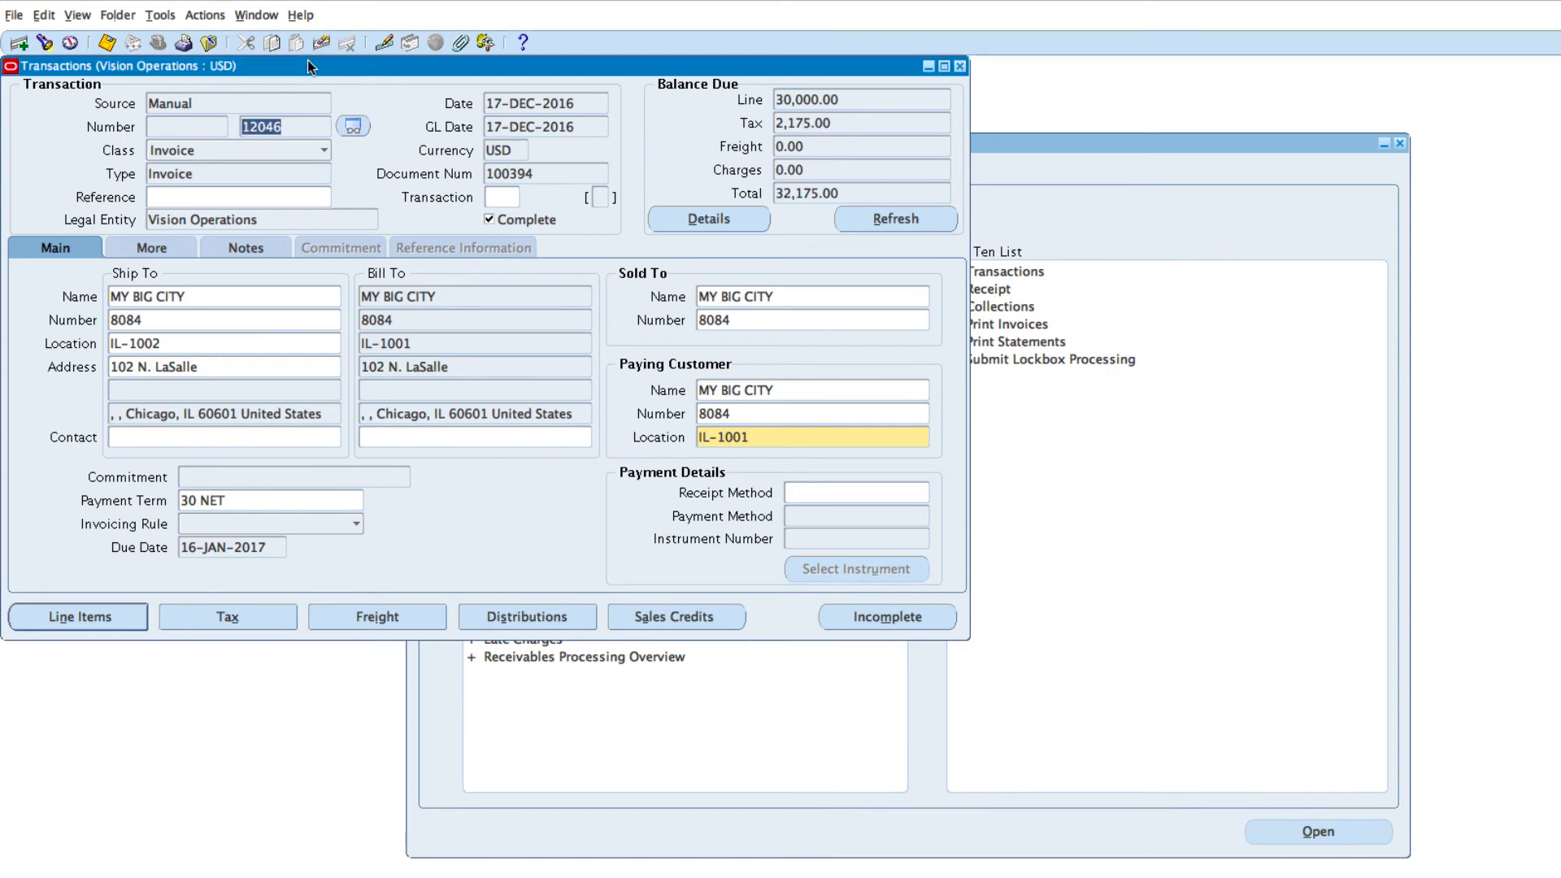
Create accounting for the completed invoice using the Create Final Accounting Post to GL option
left_click(160, 14)
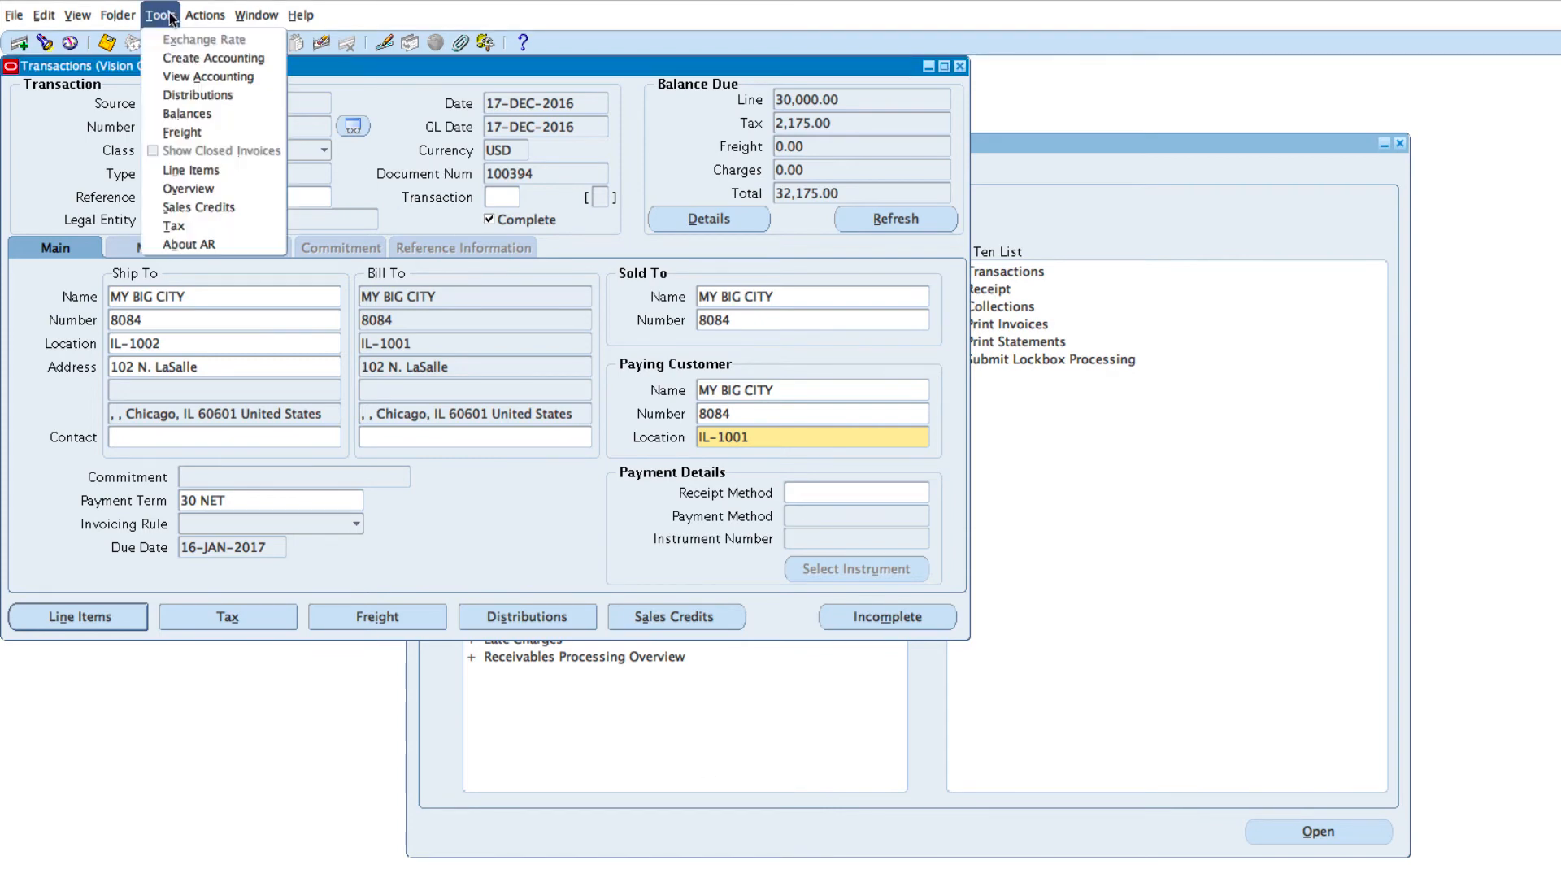
left_click(174, 62)
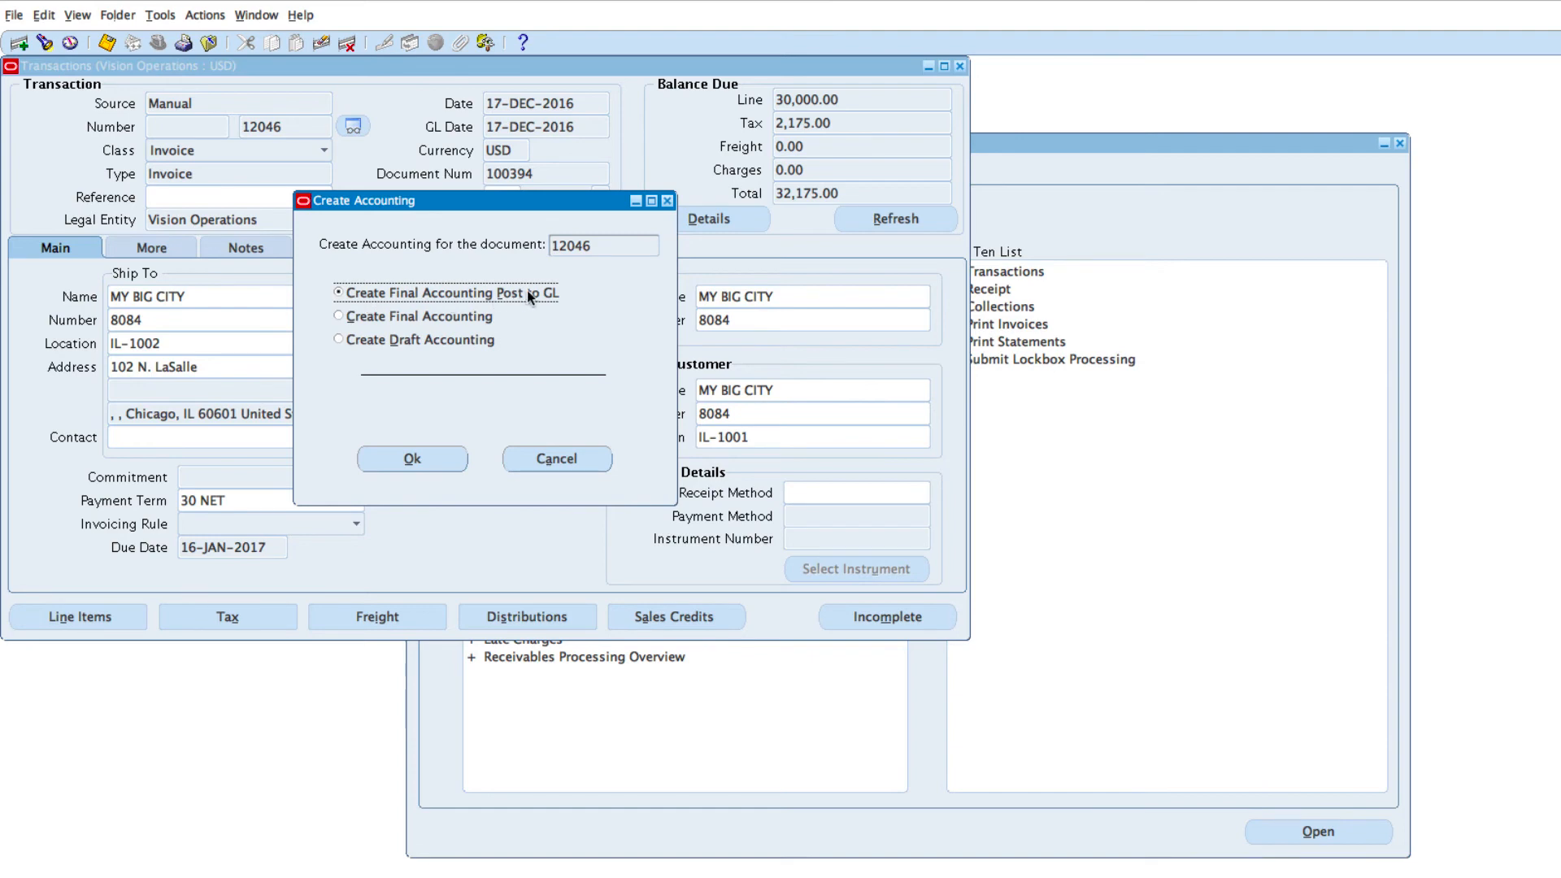
left_click(411, 460)
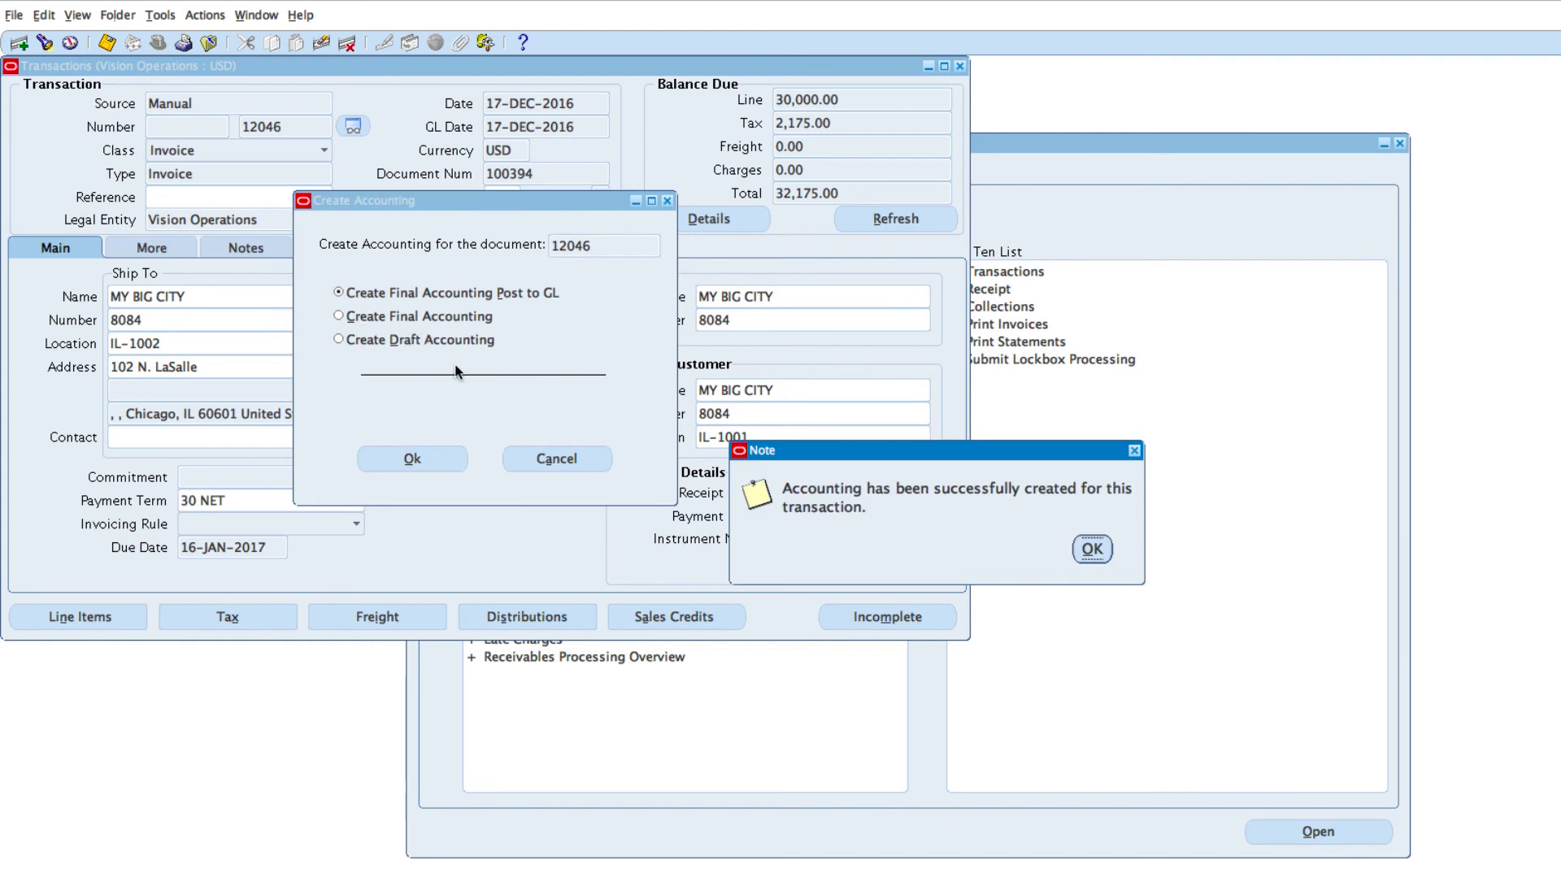
left_click(1093, 549)
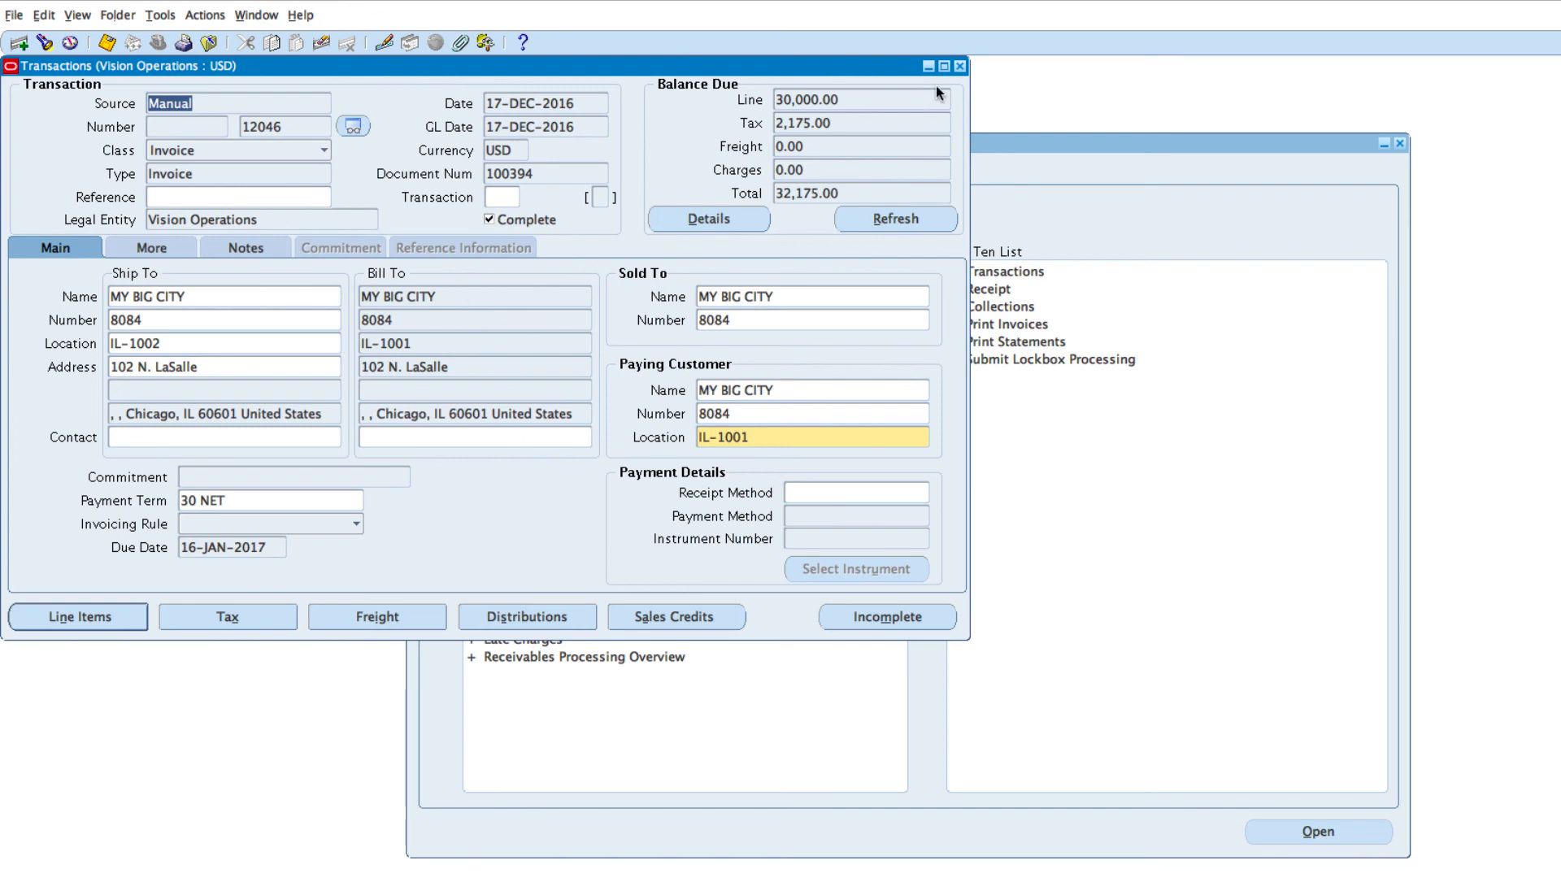
Close the invoice's transaction form and collapse all branches of the Receivables function list
left_click(960, 68)
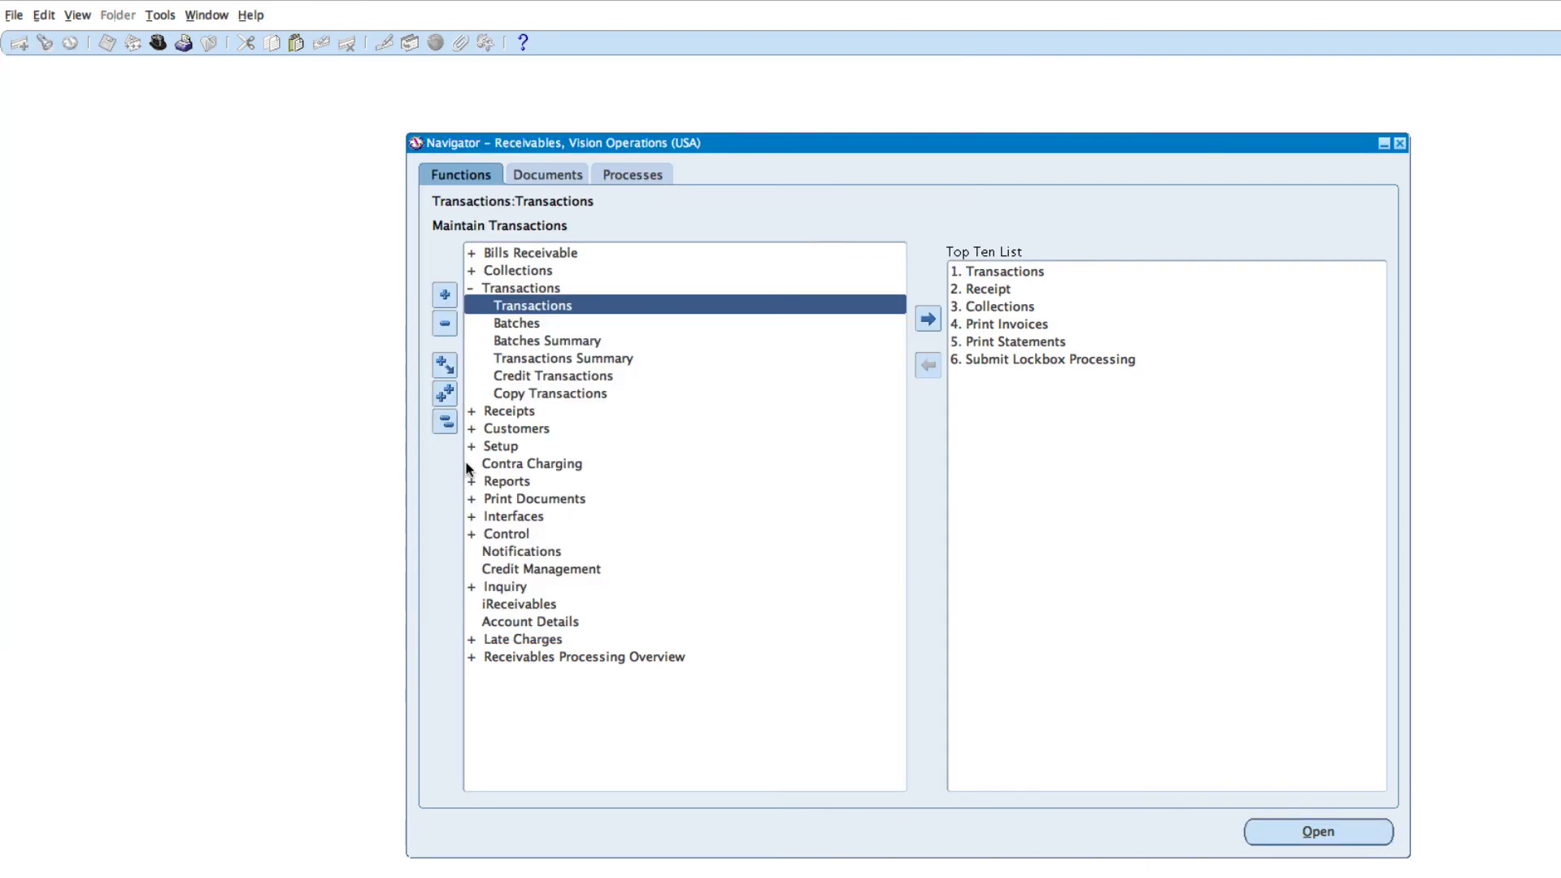
left_click(444, 422)
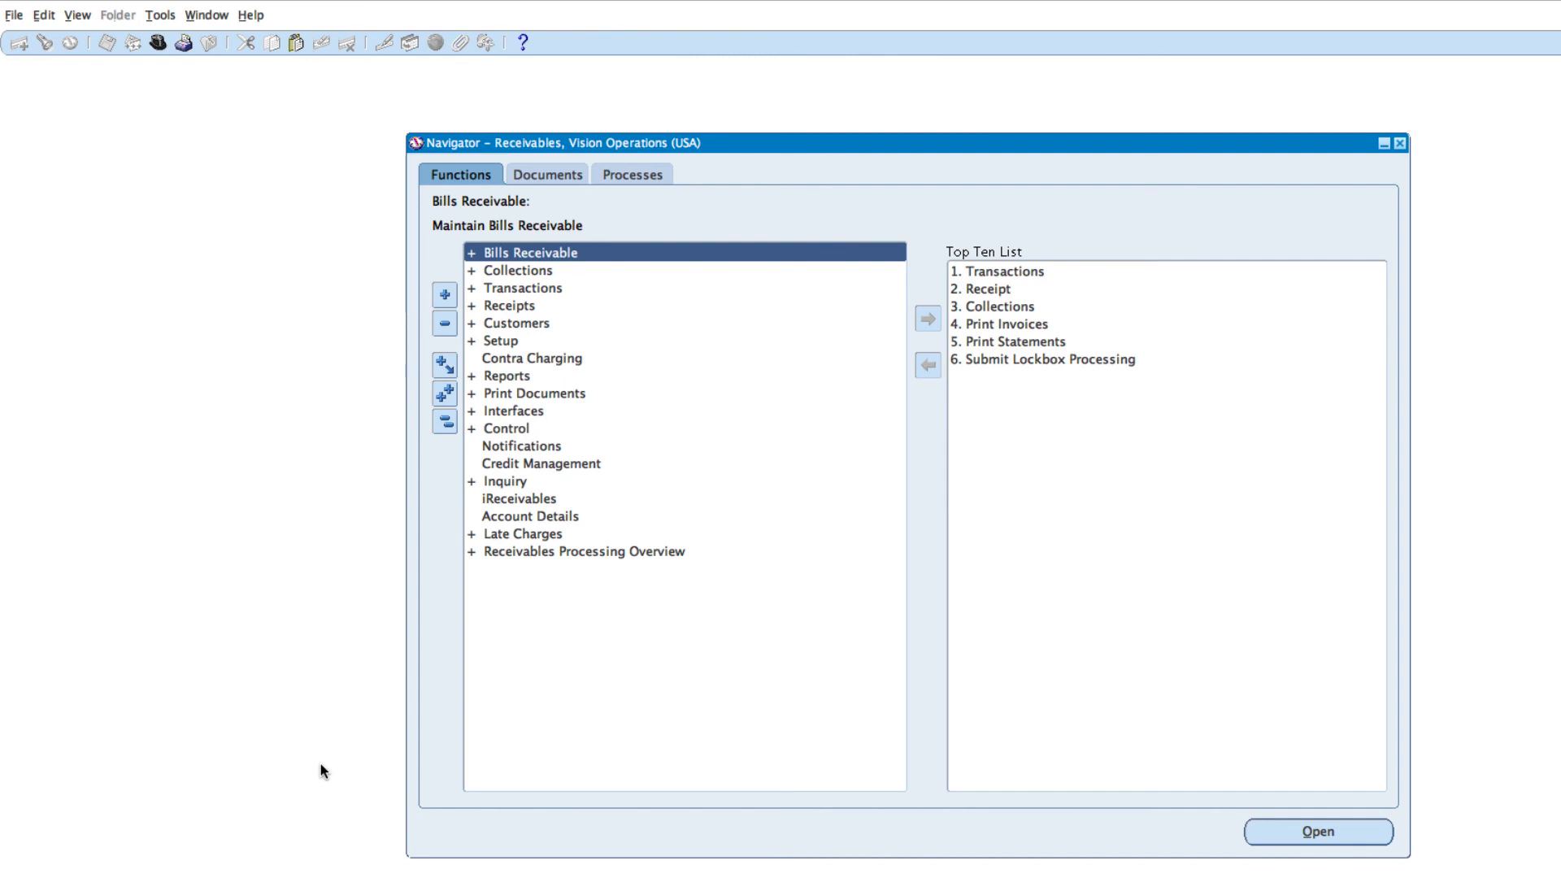